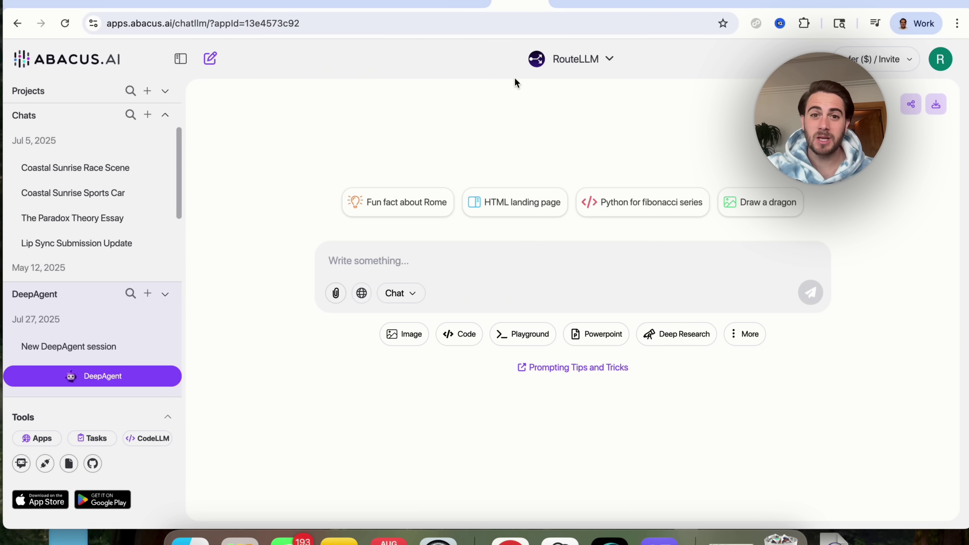
Step: Open AI Engineer from the model list, view MCP and AI Workflows examples, then the empty Tasks page
click(591, 61)
scroll(558, 236, down, 8)
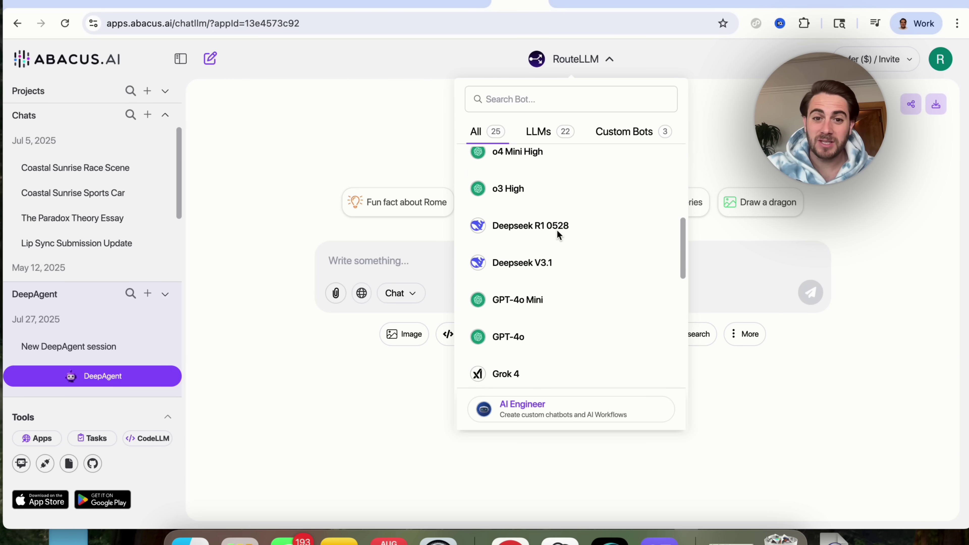
scroll(558, 233, down, 10)
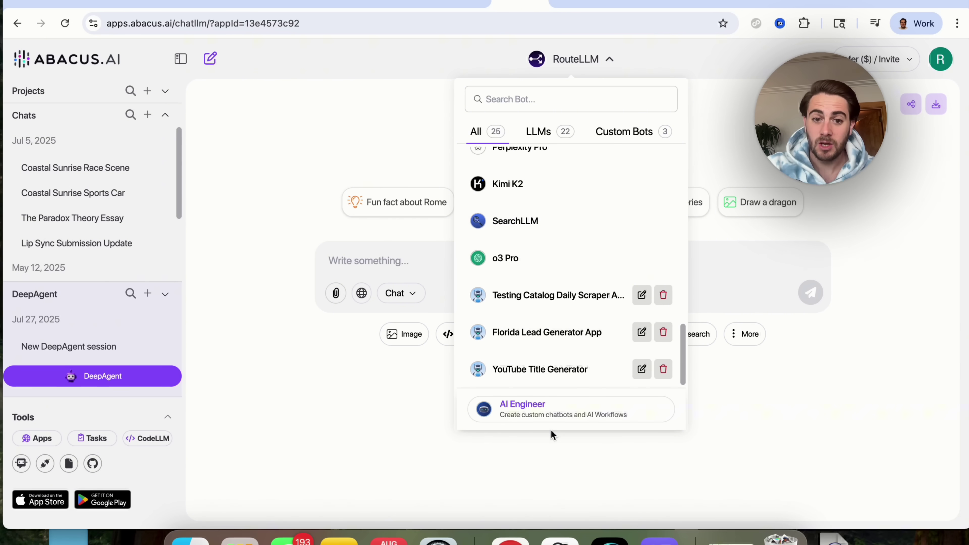
click(526, 409)
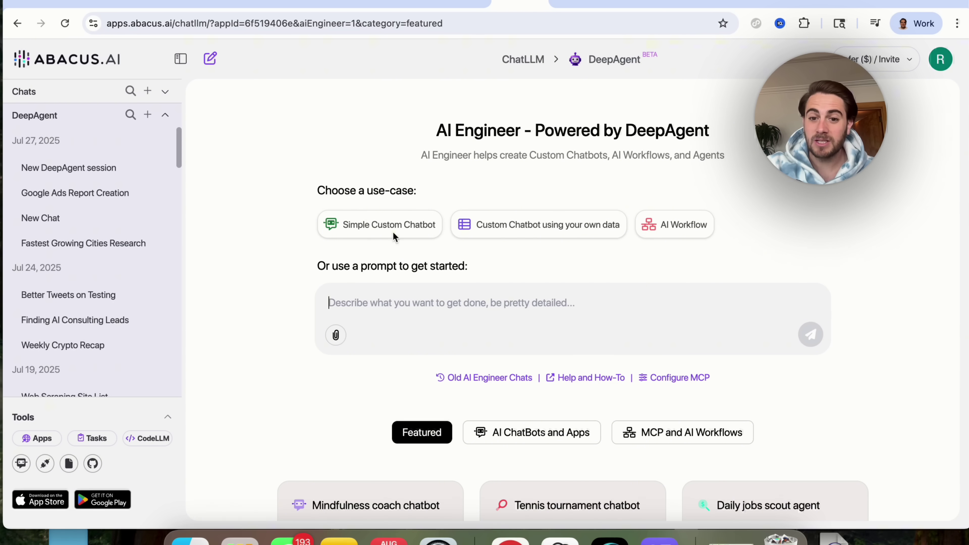
click(644, 435)
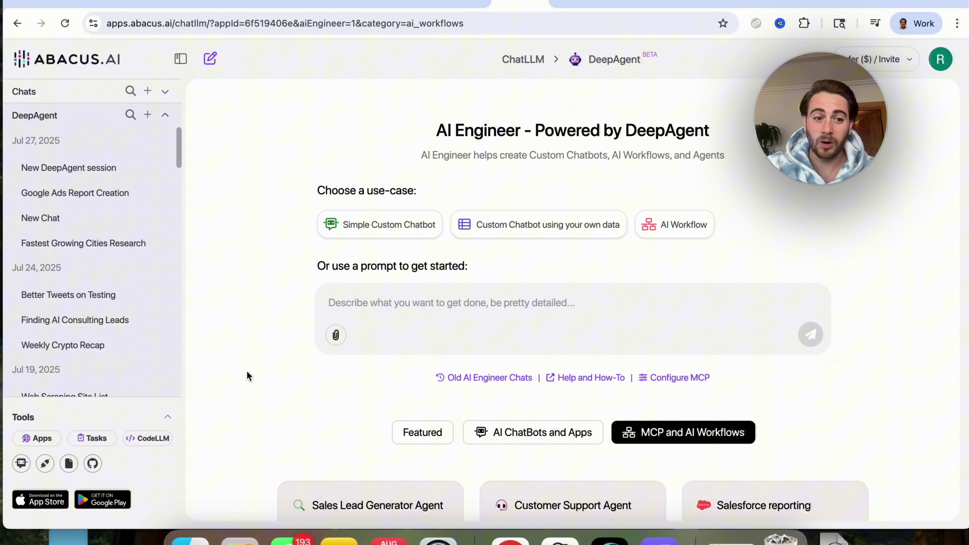
click(100, 440)
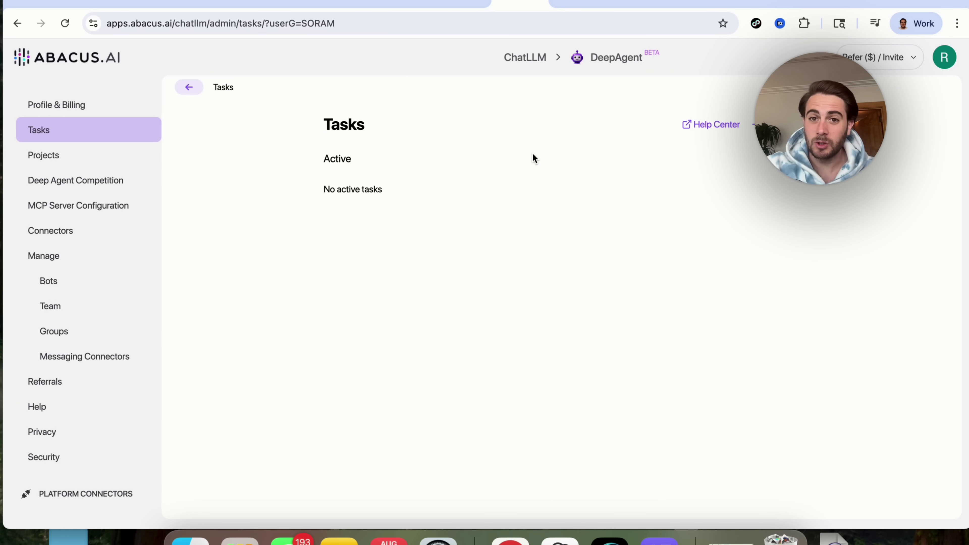
Step: Return to the ChatLLM home and reveal extra tools such as Video-Gen, Lip Sync and Text-to-Speech
click(524, 59)
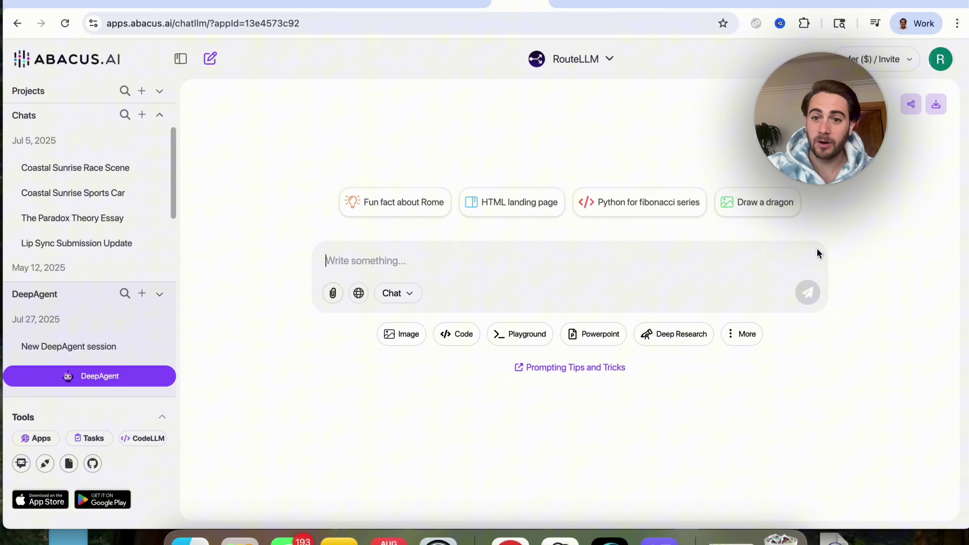
click(734, 333)
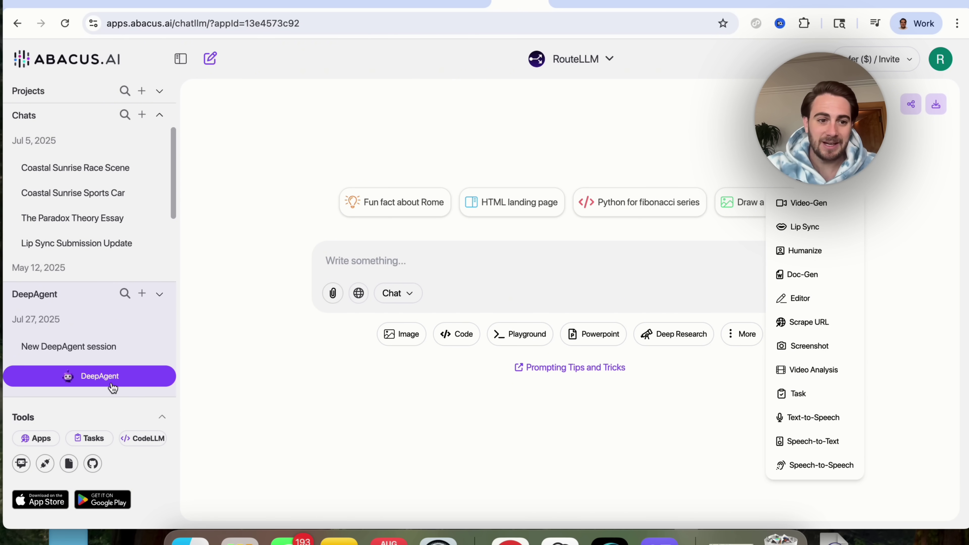
Step: Visit the DeepAgent page and expand its More list of use-case categories
click(101, 384)
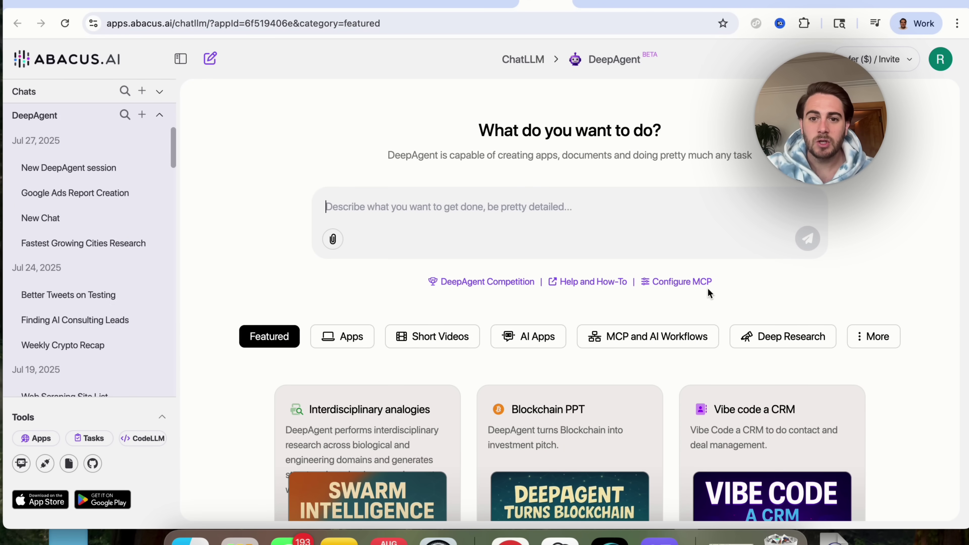
click(878, 338)
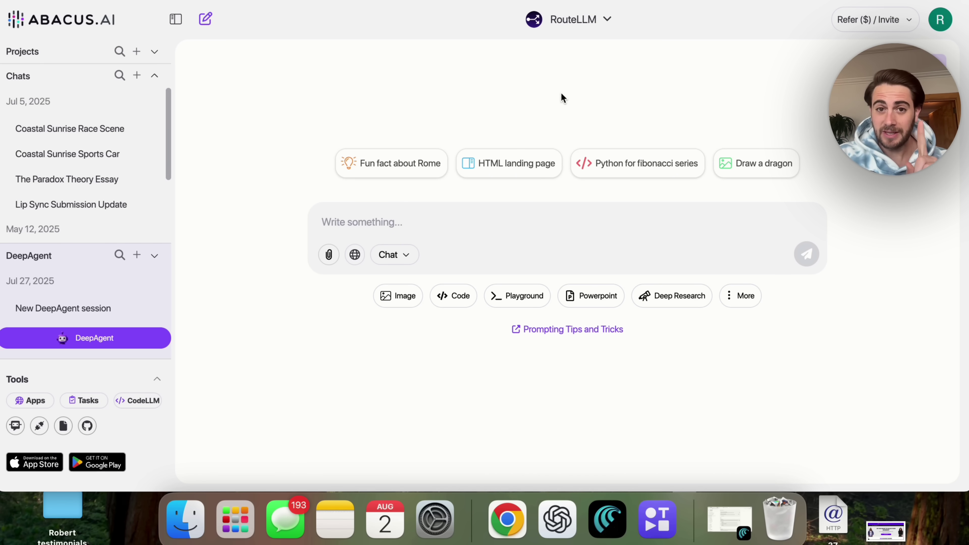
Step: Switch the ChatLLM model to Grok 4
click(570, 24)
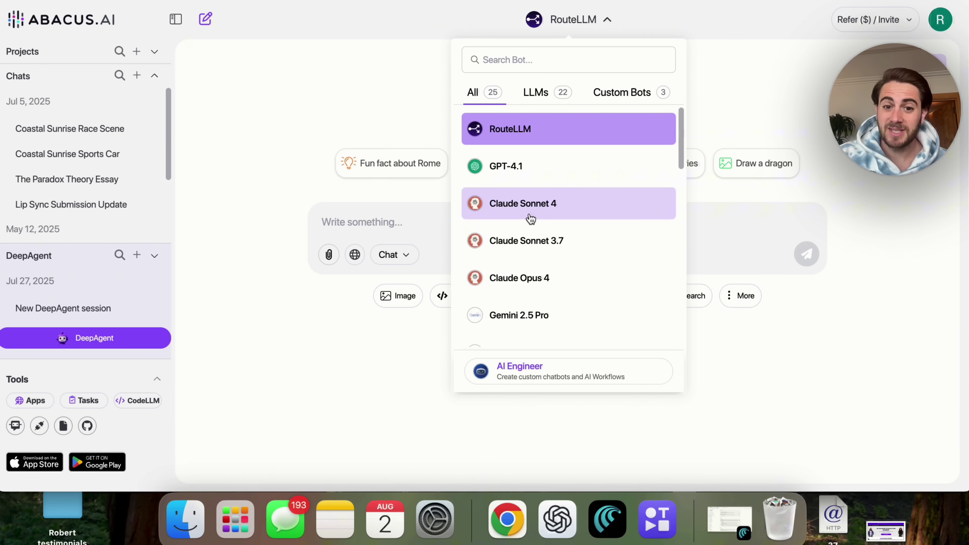
scroll(530, 213, down, 4)
scroll(529, 213, down, 5)
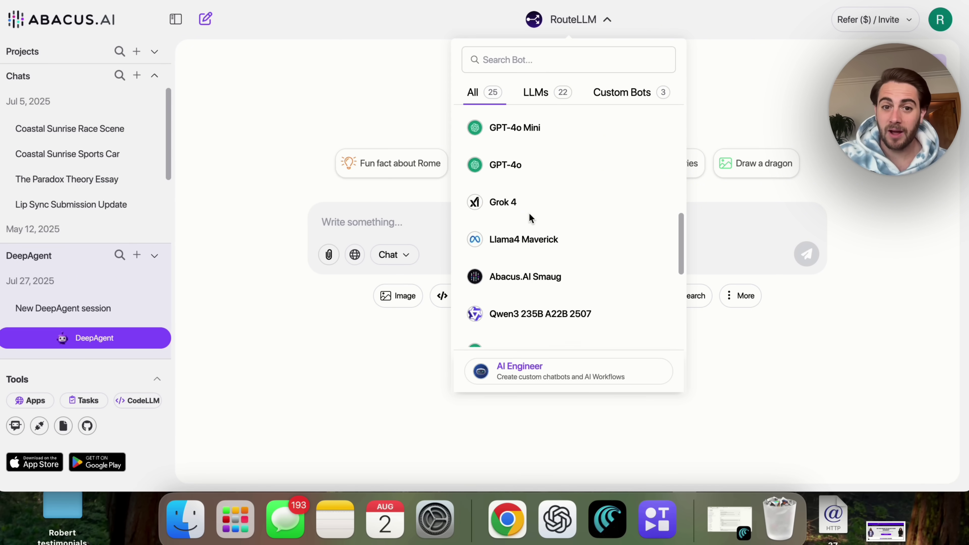
click(516, 213)
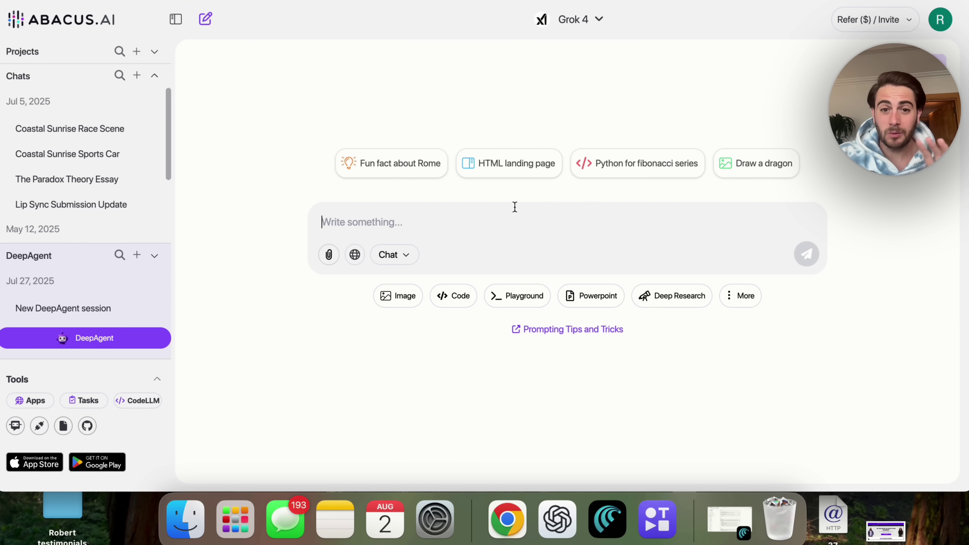
Step: Paste the question about job openings shared by VCs or founders and send it to Grok 4
click(431, 229)
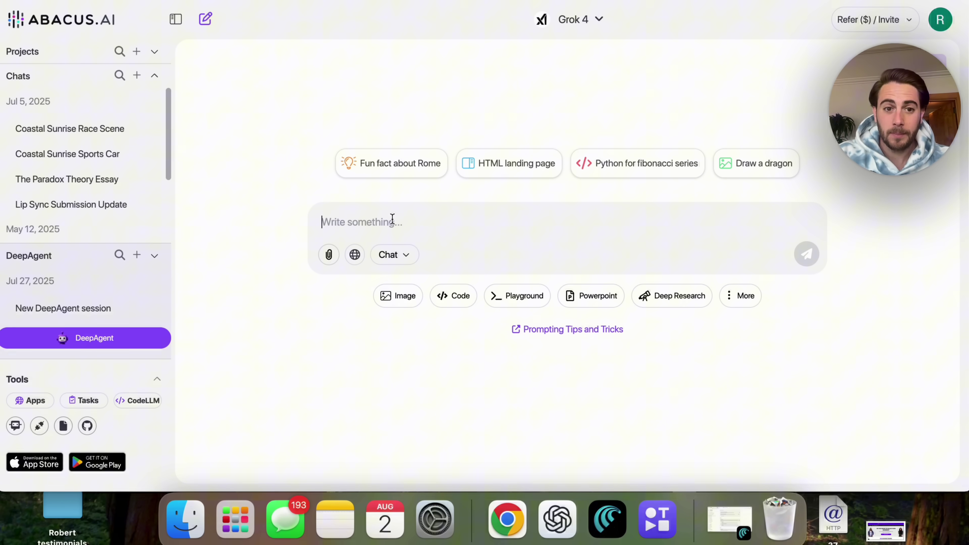
text(Any job openings being shared by VCs or founders right now in real-time?)
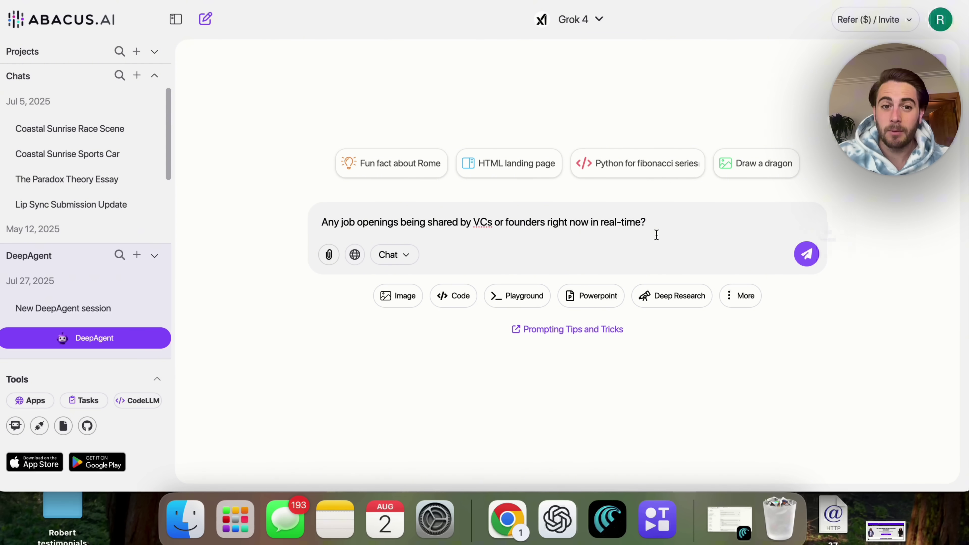
click(516, 119)
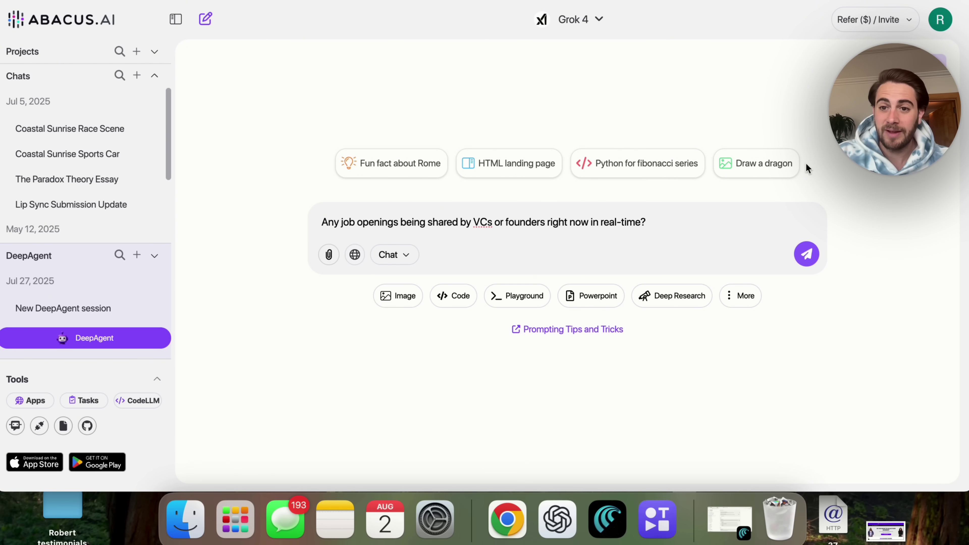
click(806, 254)
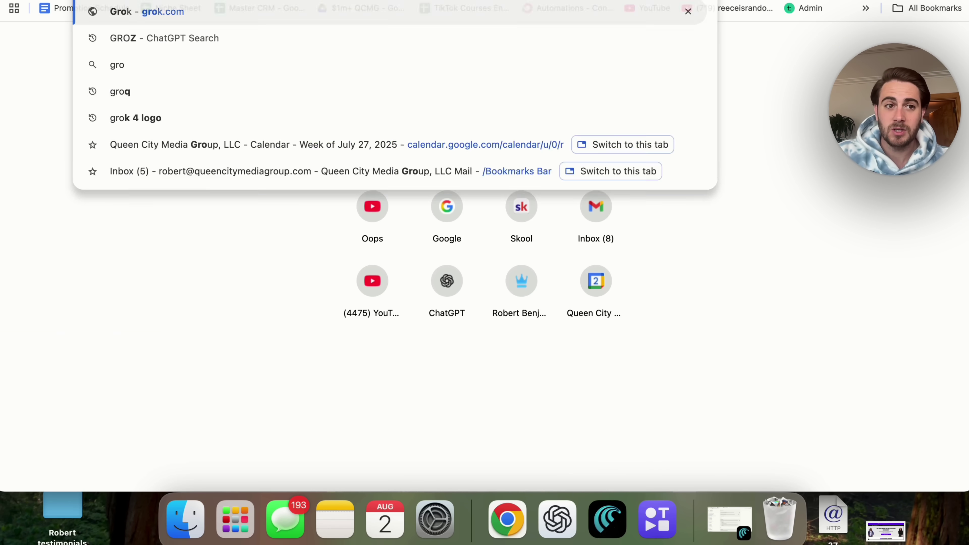
Step: Switch to Grok and set its response mode to Expert
key(Return)
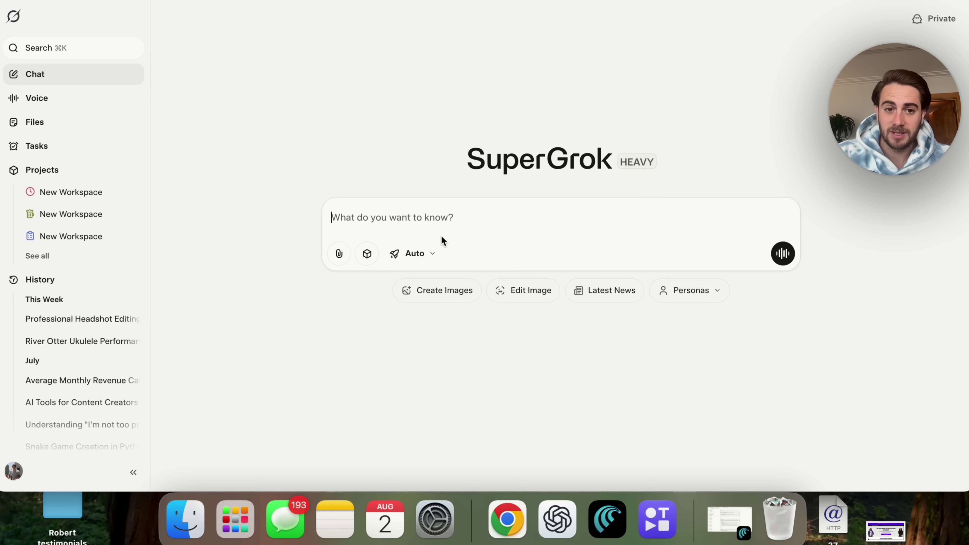
click(439, 253)
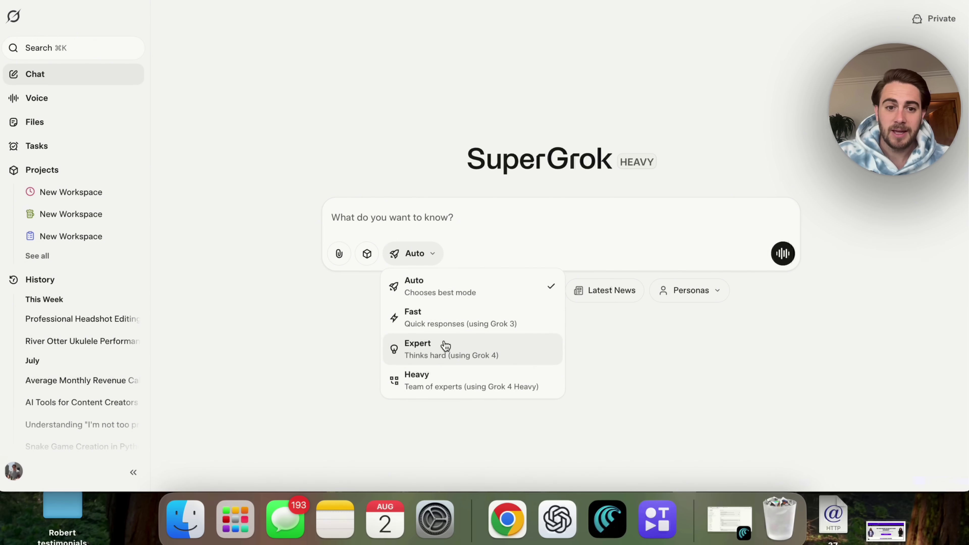
click(476, 350)
Step: Ask Grok the same job-openings question and scroll through its table of openings
click(419, 218)
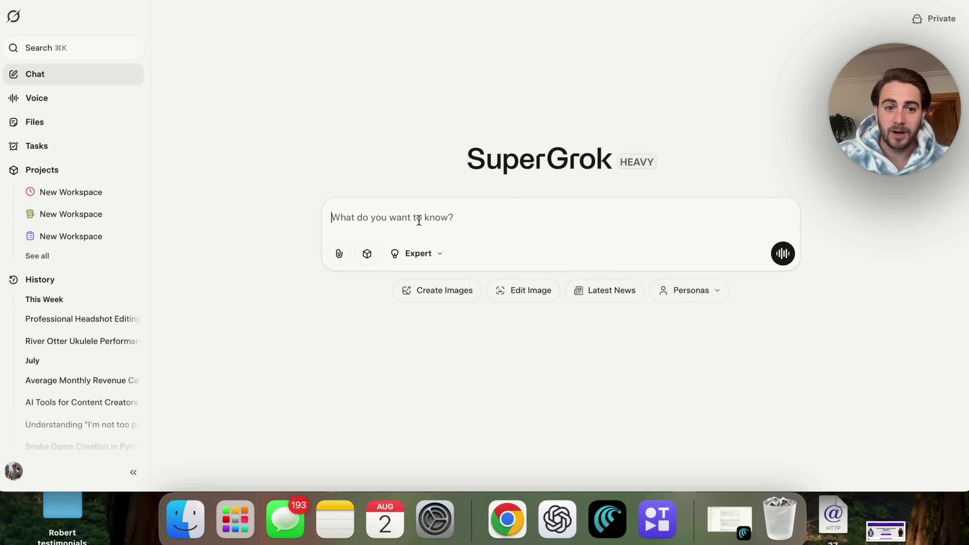
text(Any job openings being shared by VCs or founders right now in real-time?)
key(Return)
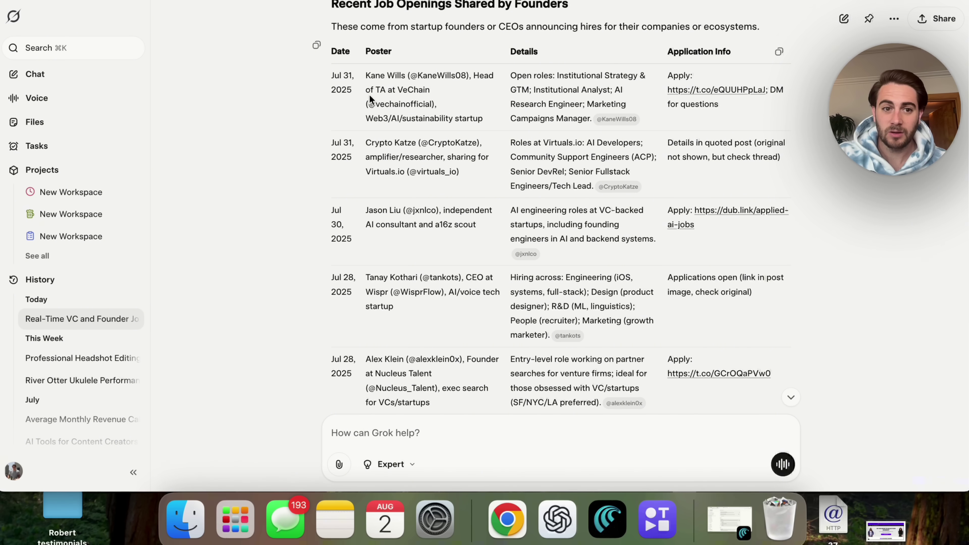
scroll(360, 229, down, 1)
scroll(363, 261, down, 1)
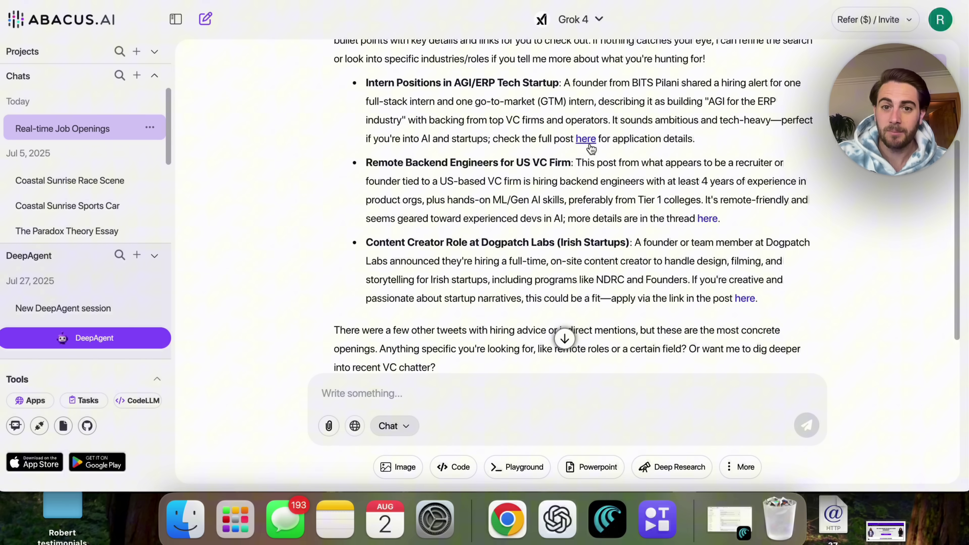
Step: Open the X hiring post linked in Grok 4's answer and scroll through it
click(585, 144)
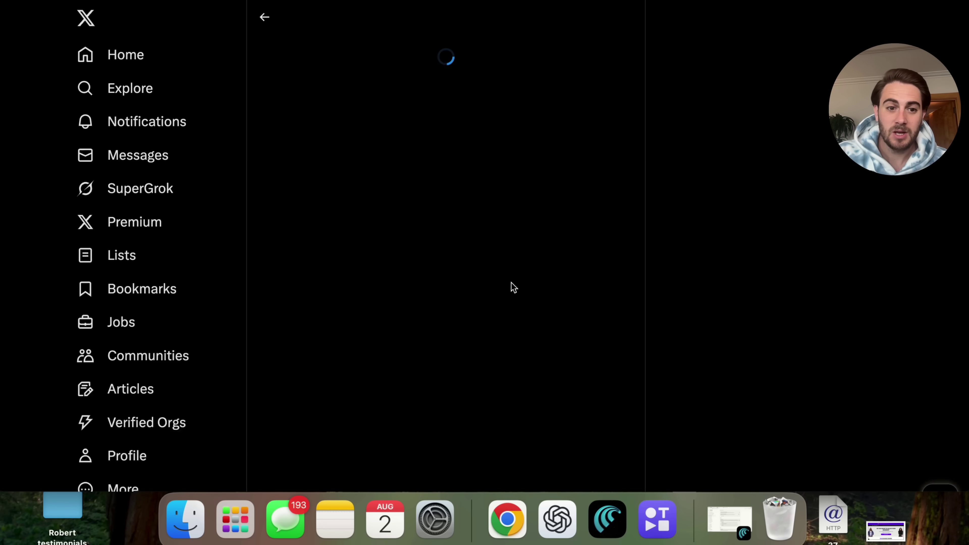
scroll(513, 287, down, 10)
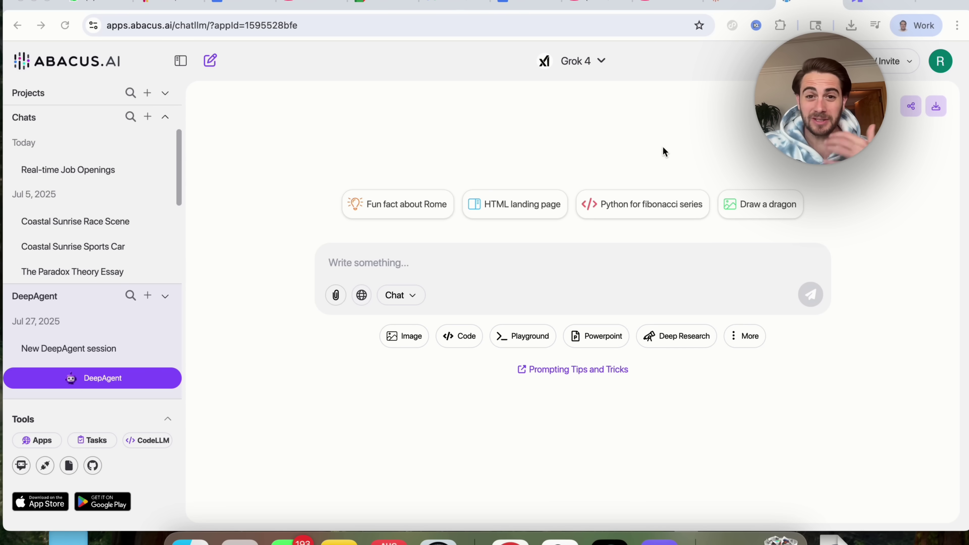
Step: Switch the model to Claude Sonnet 4 and send the trending AI research topics question
click(596, 62)
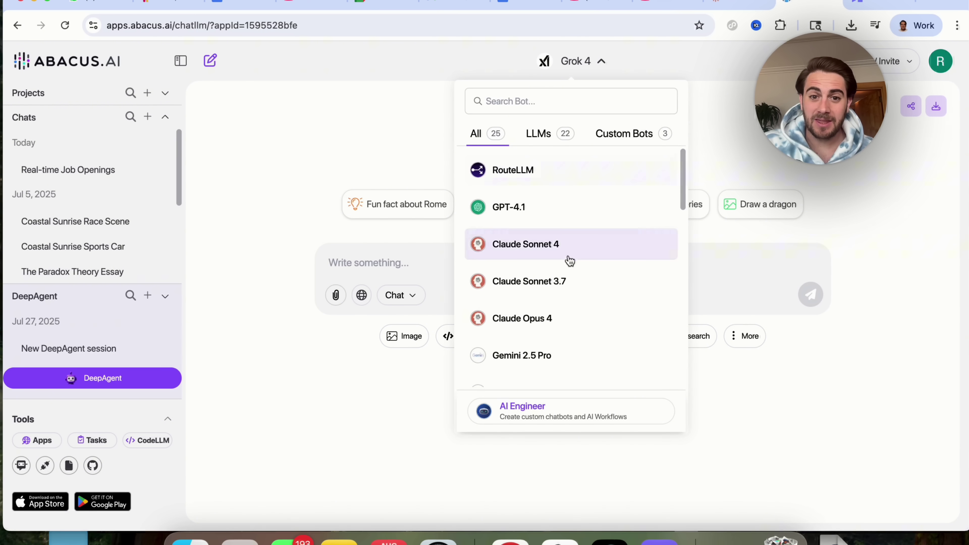
click(569, 248)
text(Tell me a quick overview on what are the latest research topics in Artificial intelligence that are popular in the community in real-time? Which ones are close to a real next breakthrough in AI?)
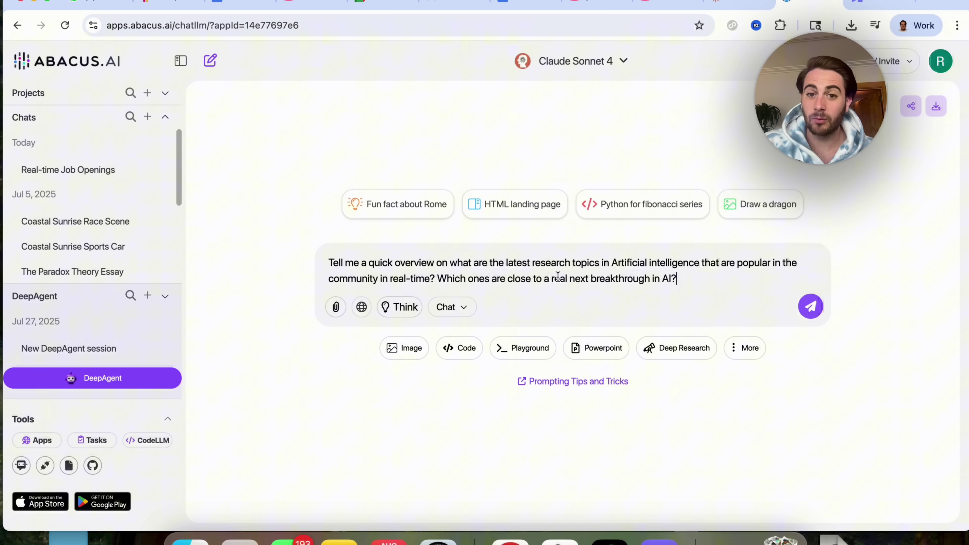
key(Return)
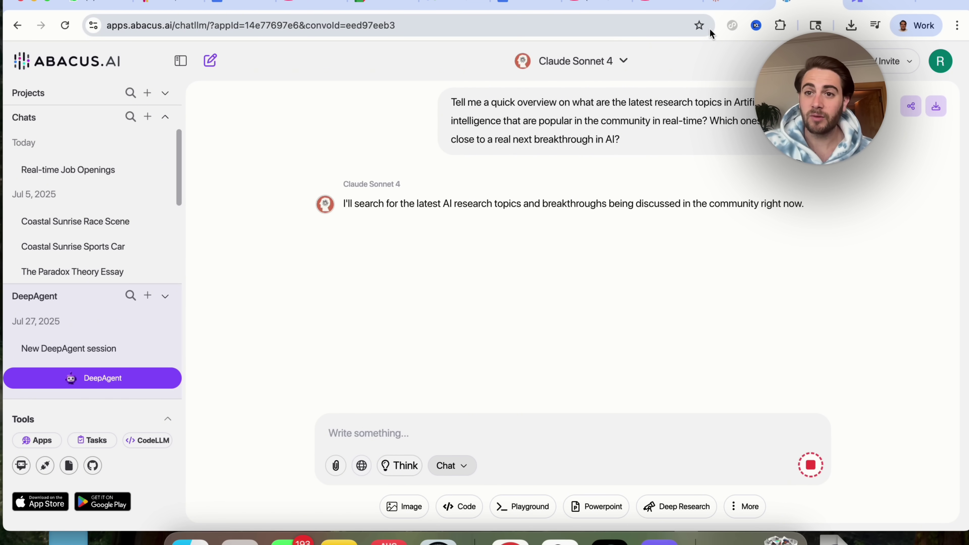
Step: Send the same AI research question on claude.ai, then return to ChatLLM's finished answer
click(732, 3)
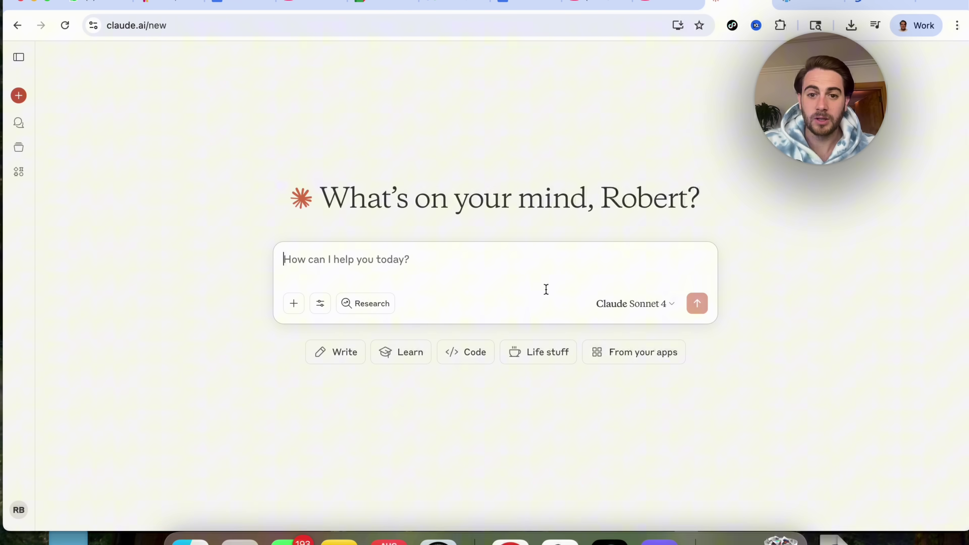
text(Tell me a quick overview on what are the latest research topics in Artificial intelligence that are popular in the community in real-time? Which ones are close to a real next breakthrough in AI?)
key(Return)
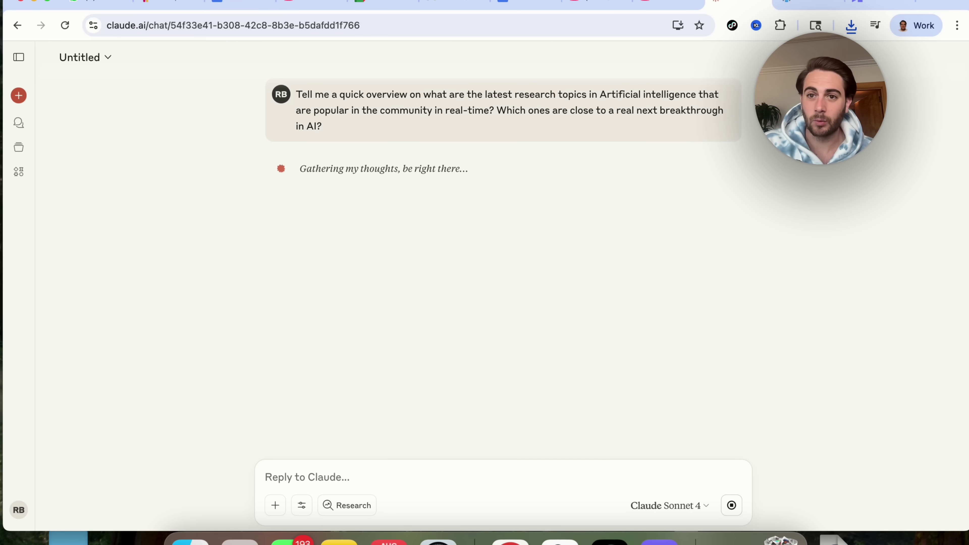
key(ctrl+Tab)
scroll(441, 206, down, 2)
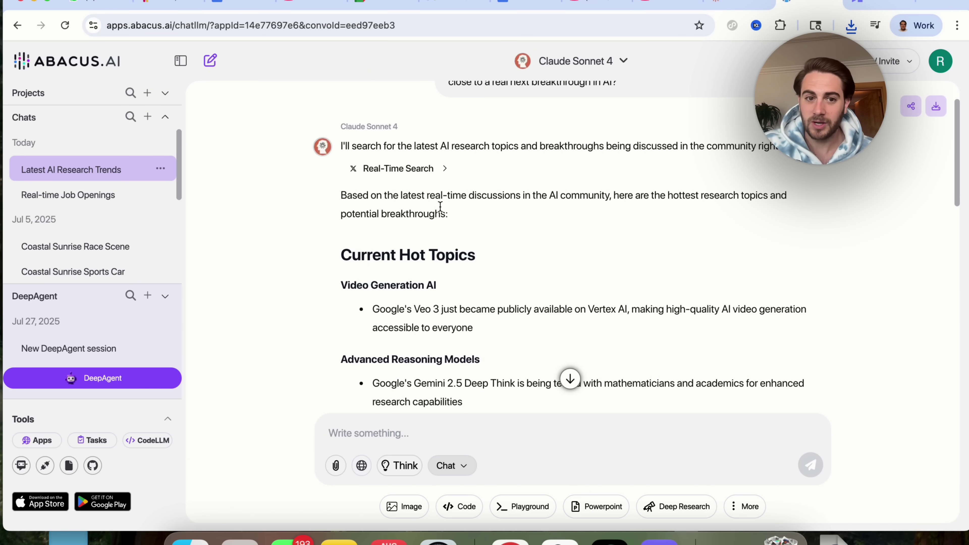
Step: Read through ChatLLM's research-trends answer, then switch to Claude's reply to compare
scroll(441, 207, down, 3)
scroll(441, 207, down, 10)
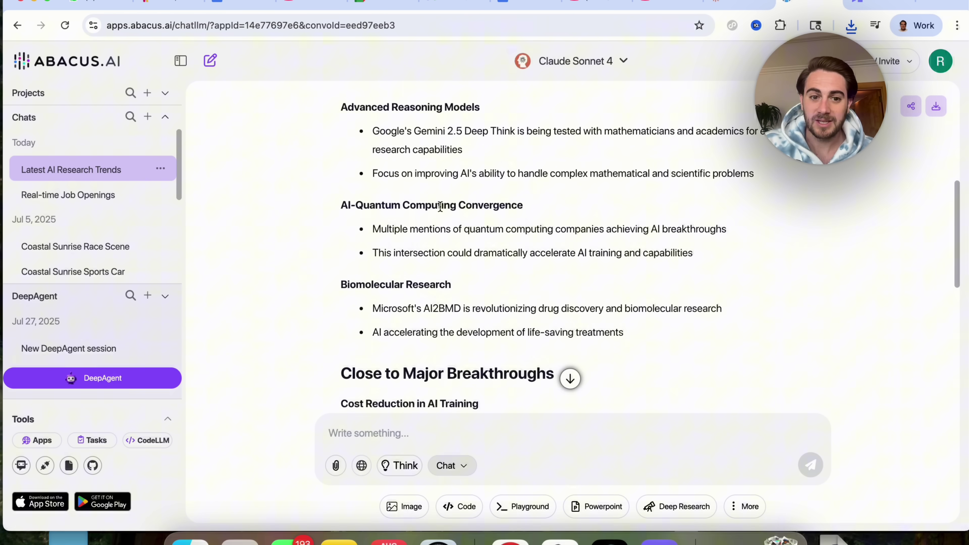
scroll(441, 207, down, 4)
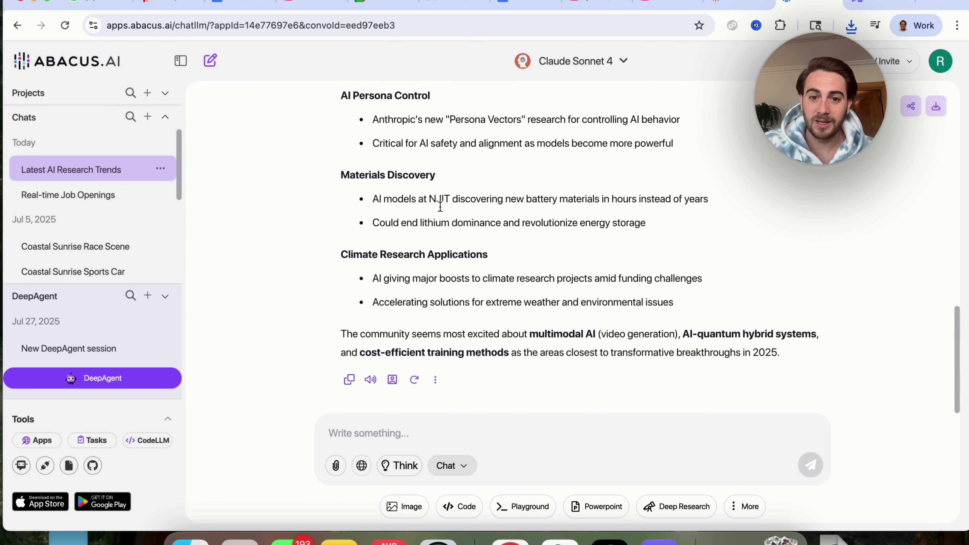
scroll(587, 260, up, 11)
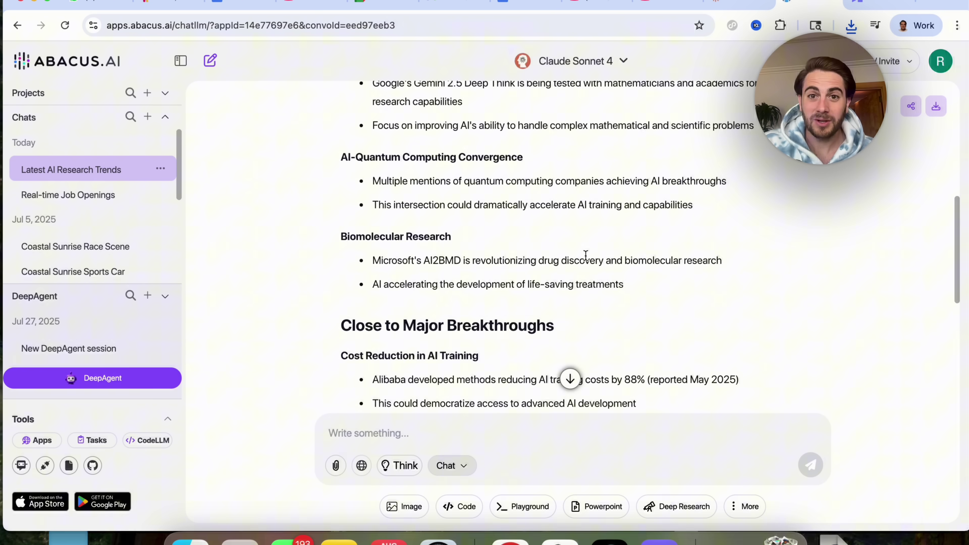
key(ctrl+shift+Tab)
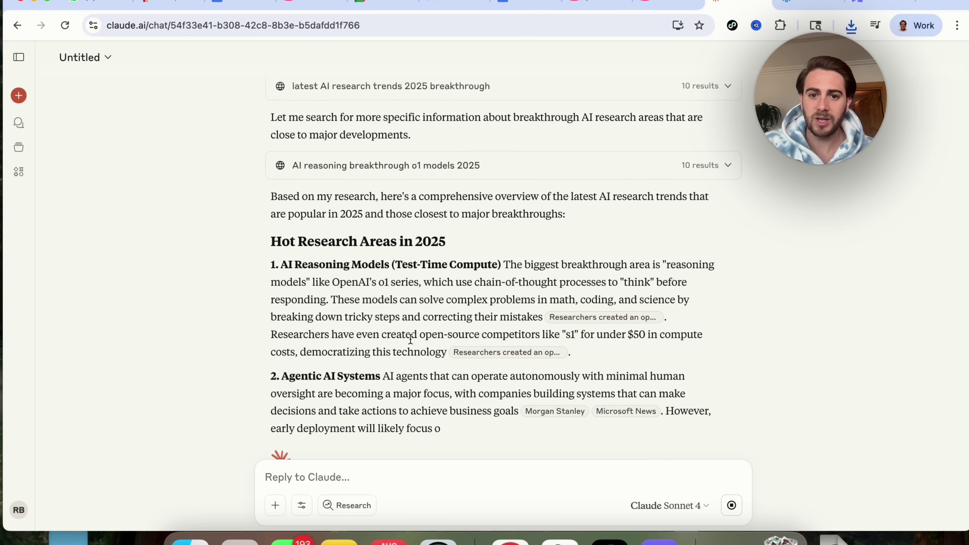
Step: Open the TechCrunch and MIT Technology Review articles cited by Claude, dismissing the cookie notice
mouse_move(569, 275)
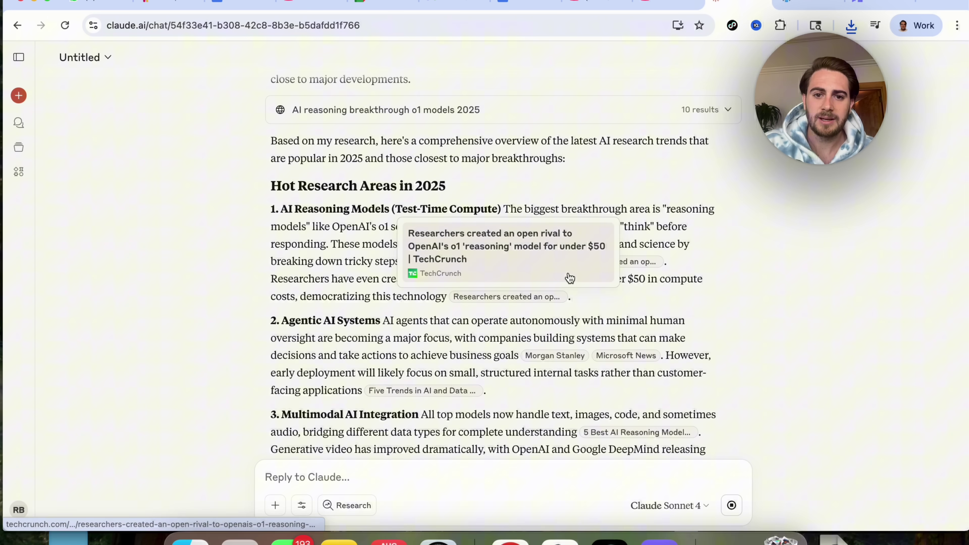
click(540, 267)
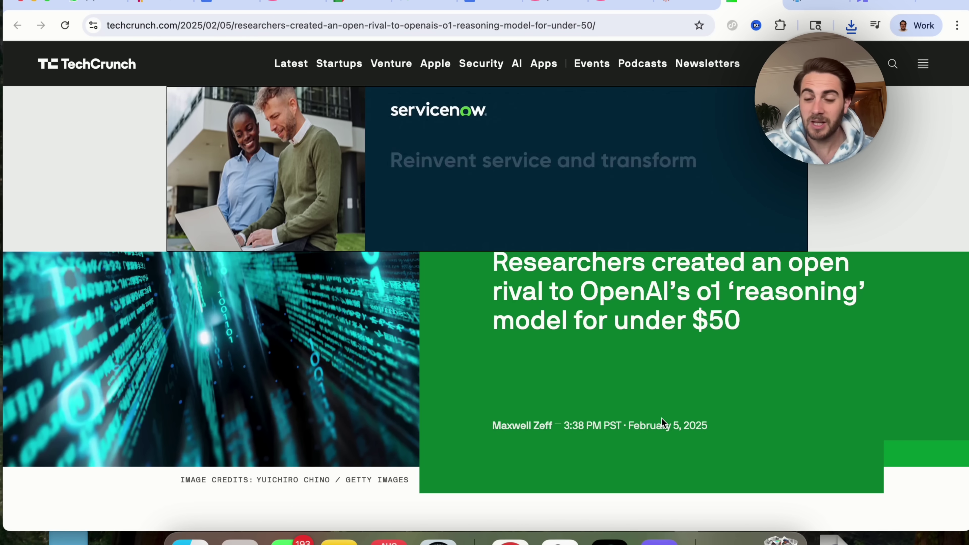
click(672, 5)
scroll(644, 346, down, 5)
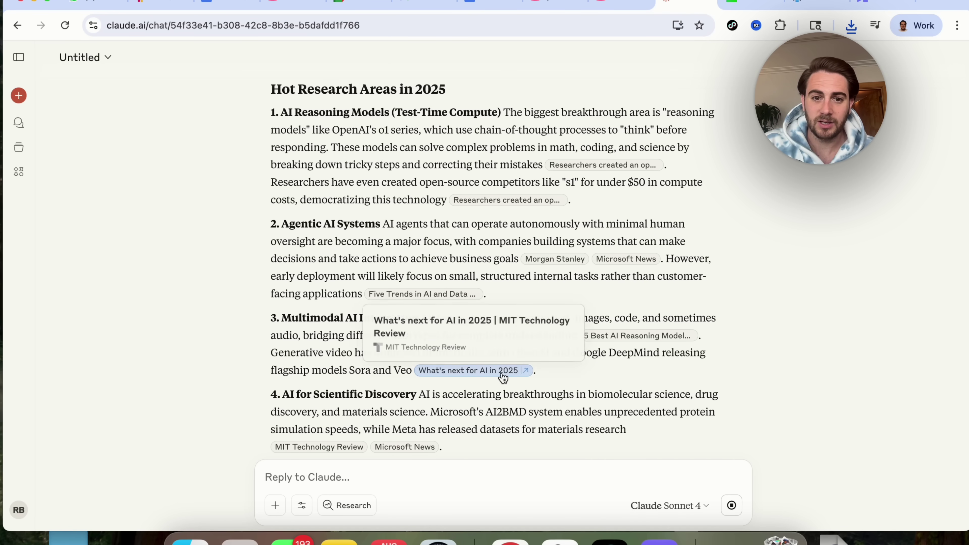
click(485, 371)
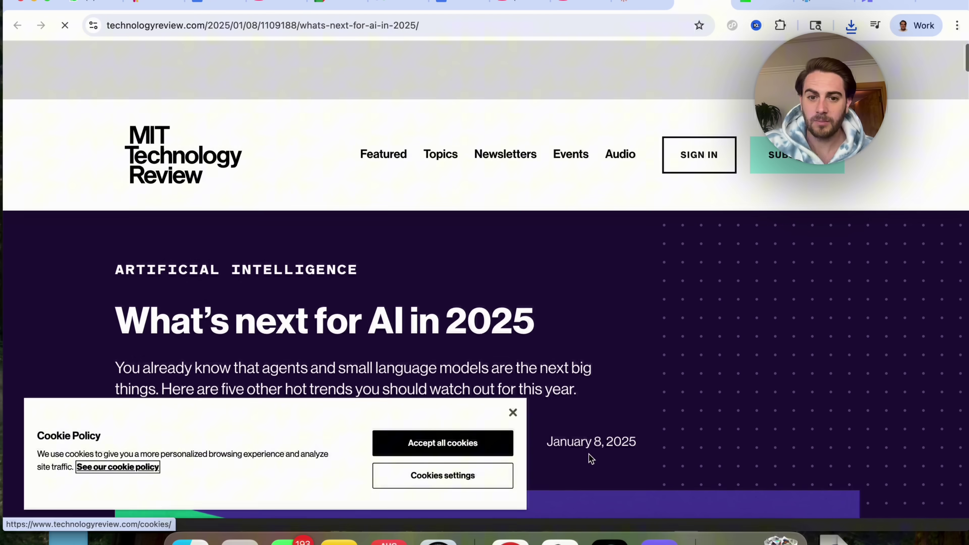
click(513, 415)
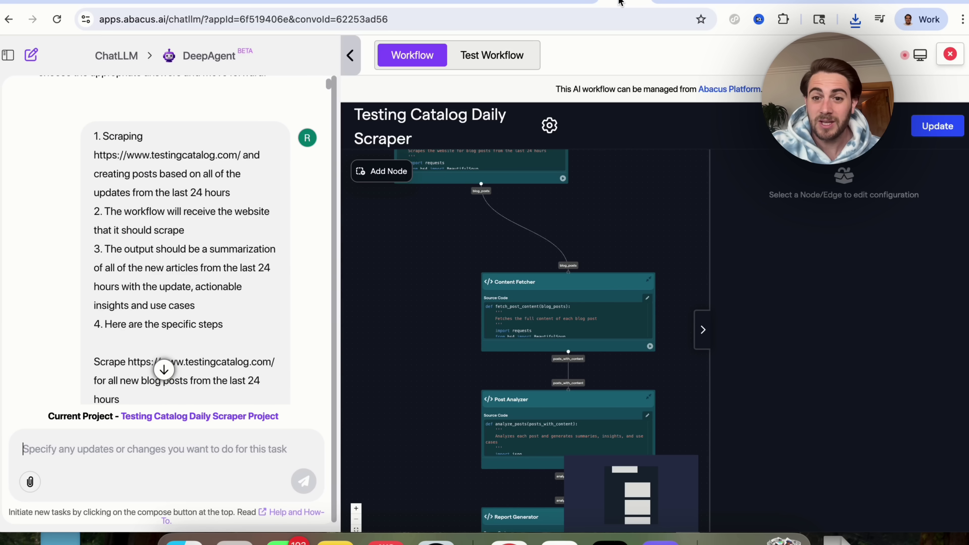
scroll(189, 223, up, 10)
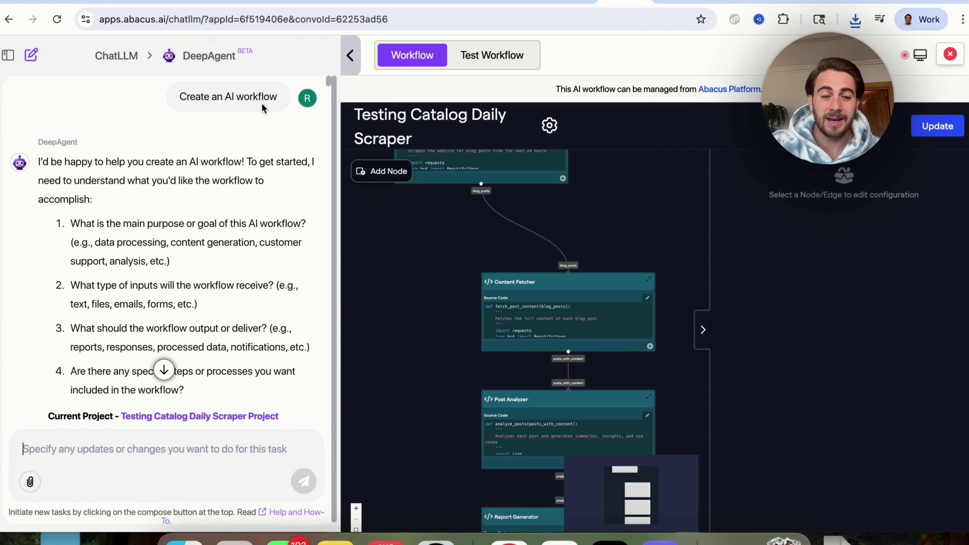
scroll(158, 134, down, 2)
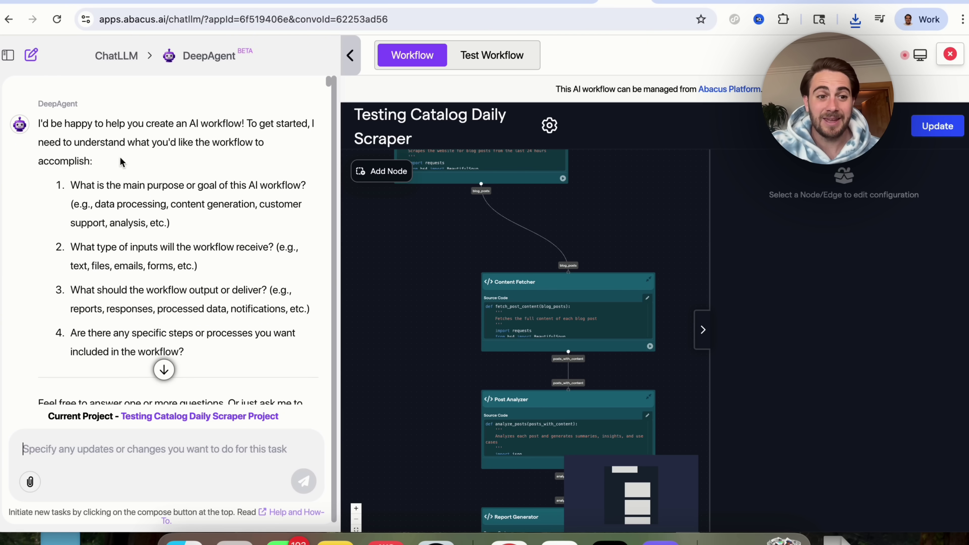
scroll(116, 188, down, 1)
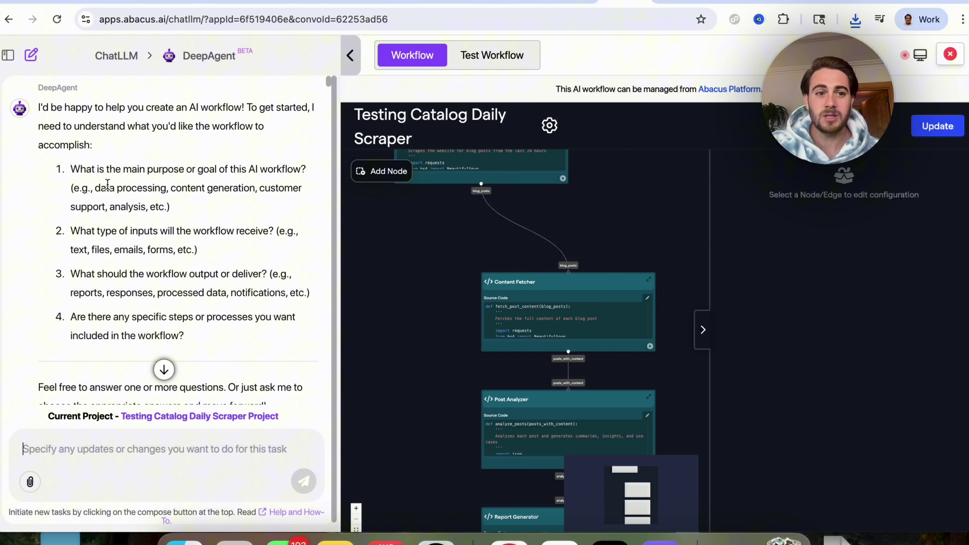
drag(74, 169, 239, 170)
click(83, 237)
drag(70, 234, 220, 235)
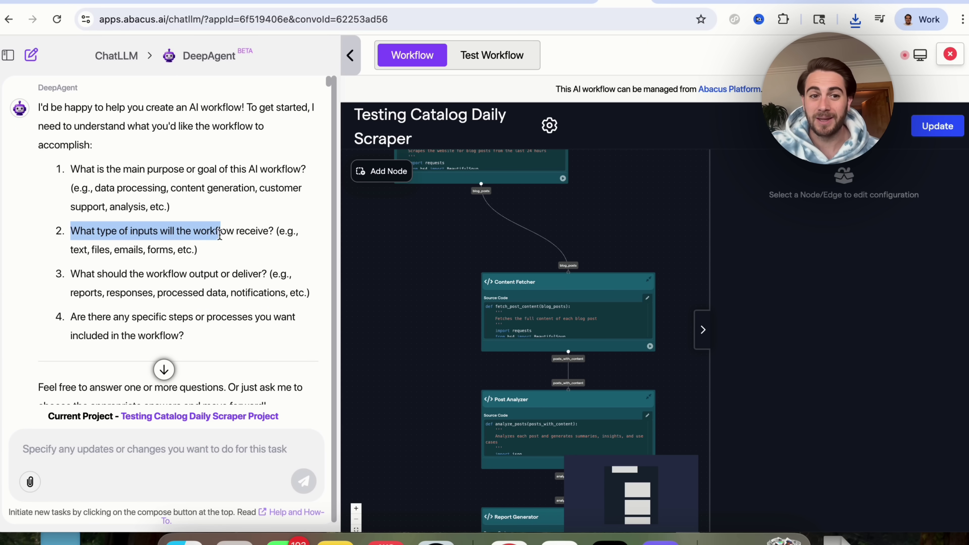
click(90, 289)
drag(70, 274, 209, 275)
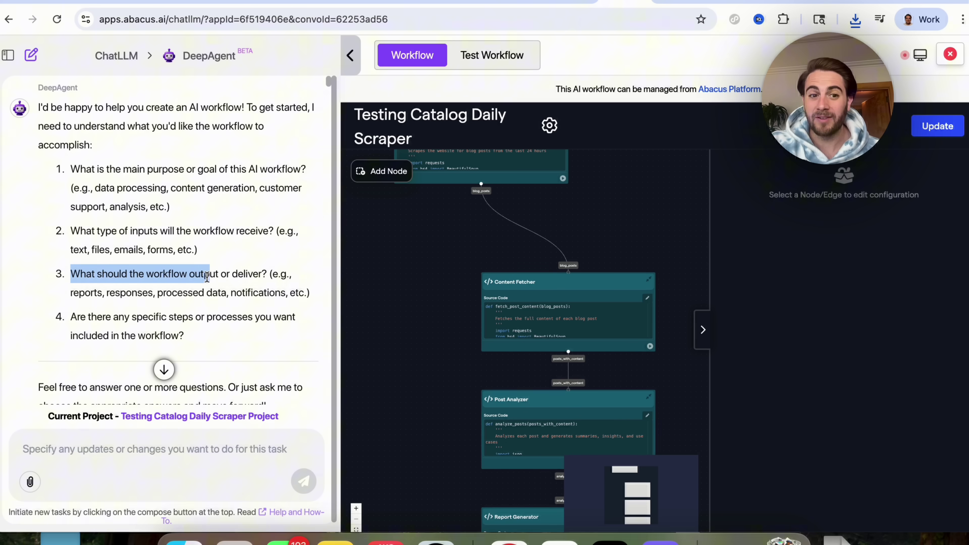
click(82, 329)
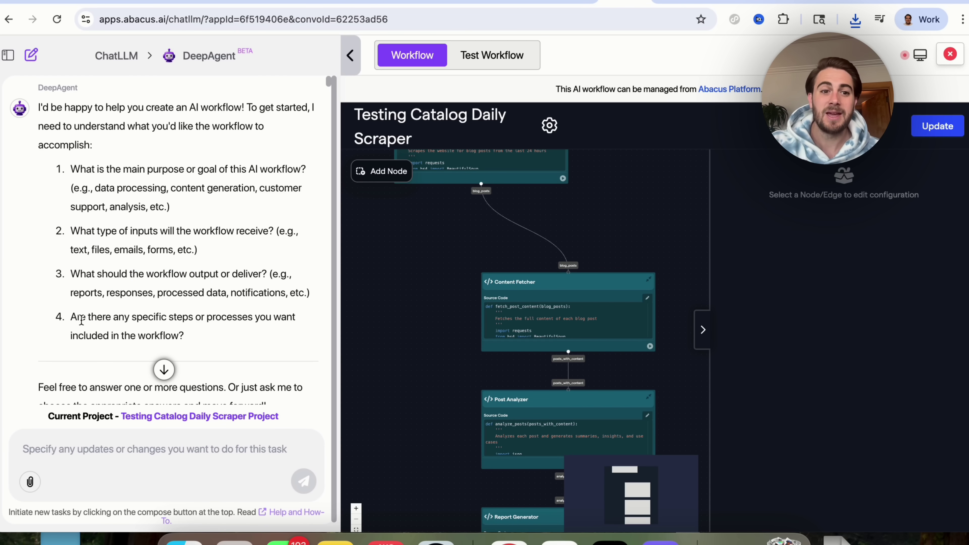
drag(85, 315, 249, 317)
scroll(248, 317, down, 5)
scroll(248, 317, down, 4)
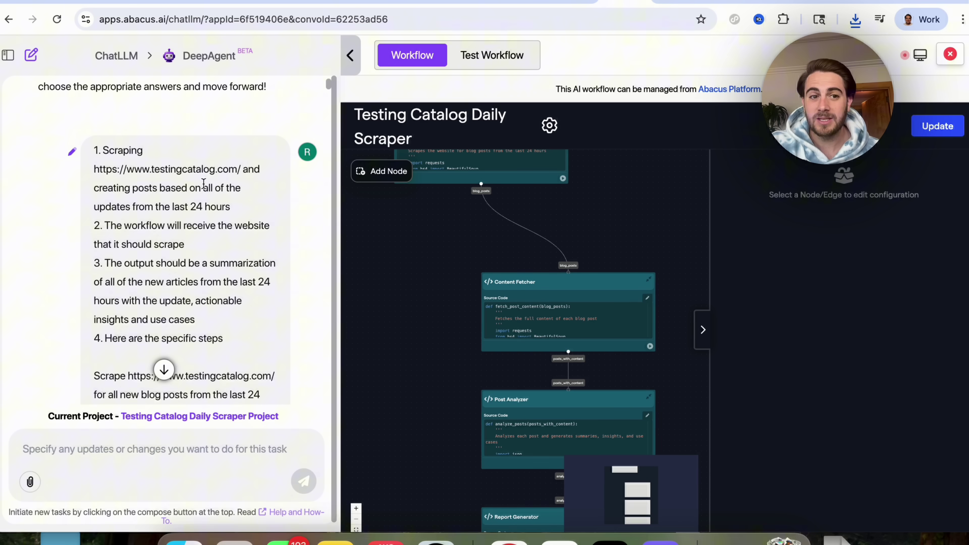
scroll(184, 187, down, 1)
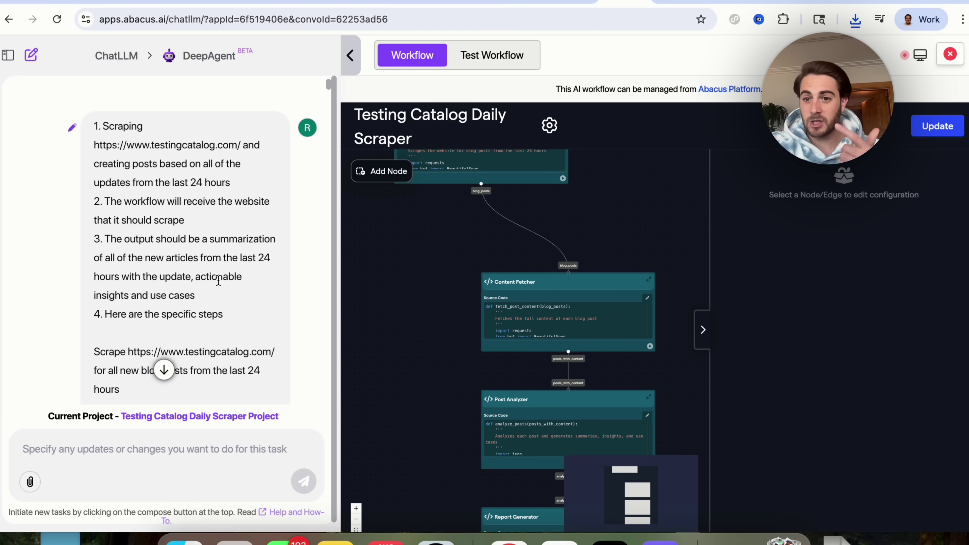
scroll(214, 287, down, 3)
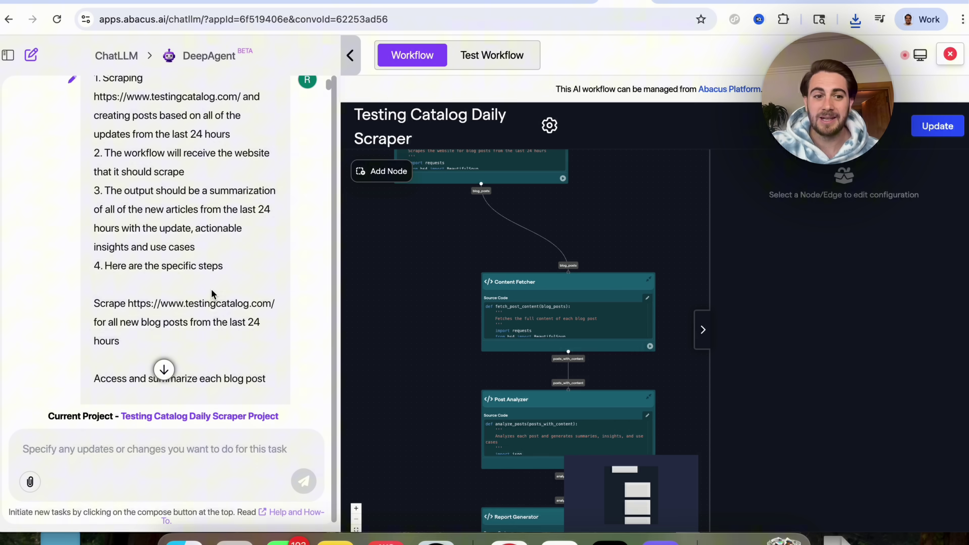
scroll(189, 338, down, 10)
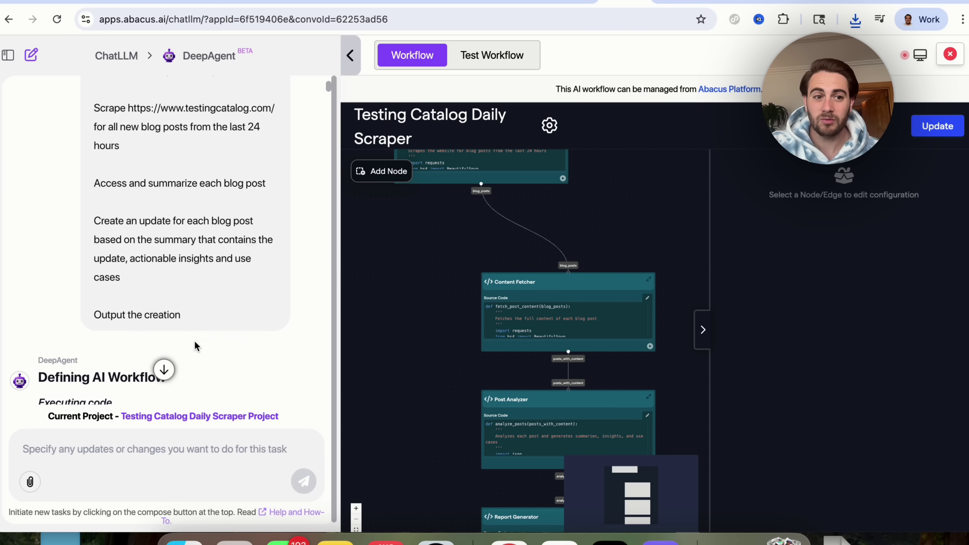
scroll(202, 158, down, 8)
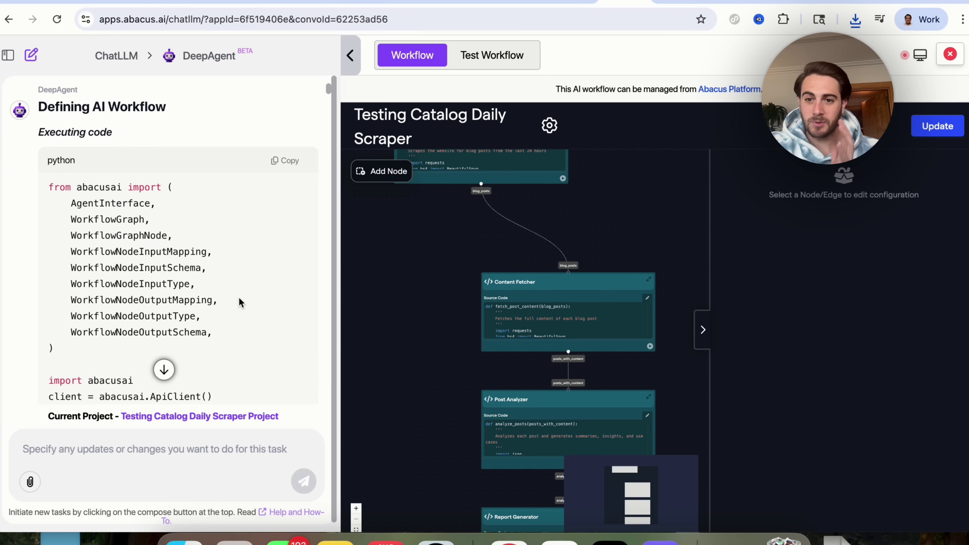
scroll(238, 300, up, 15)
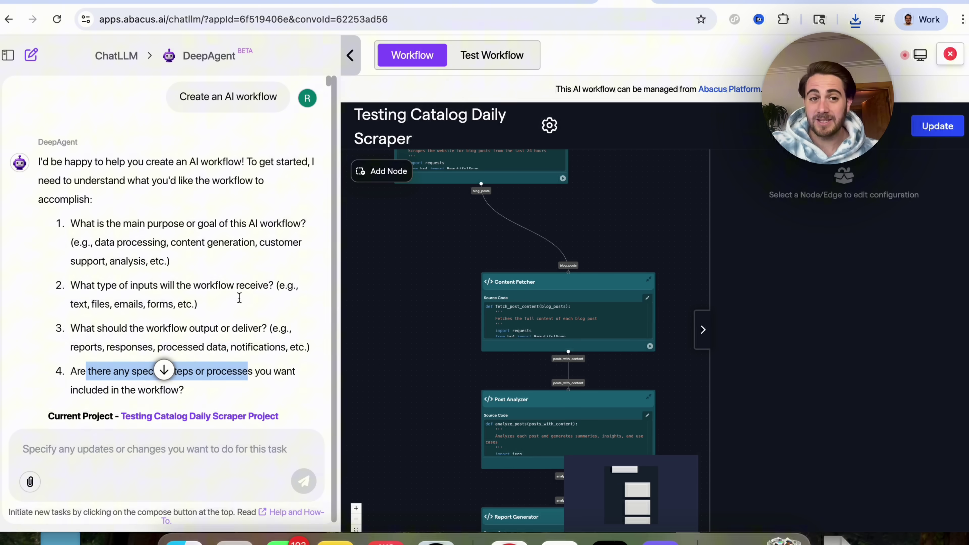
scroll(239, 299, down, 12)
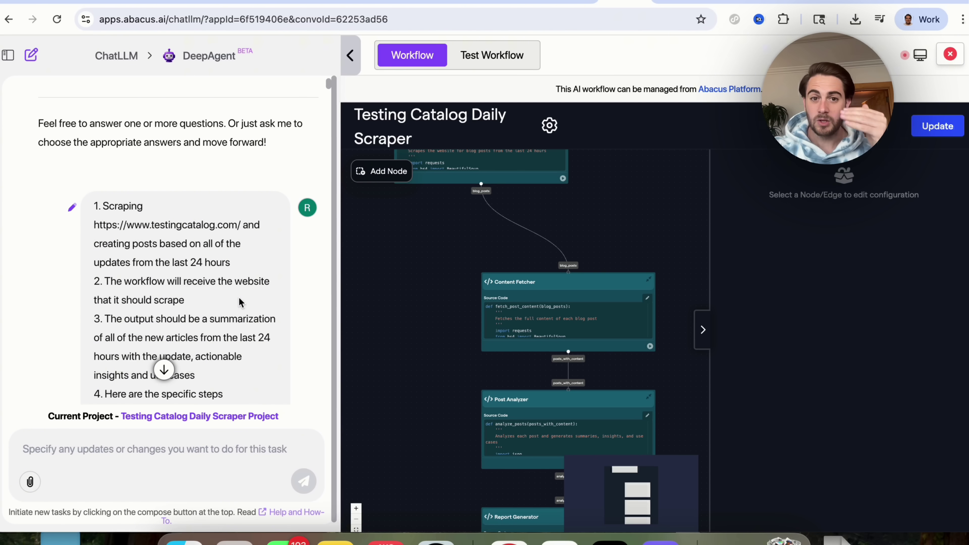
scroll(239, 298, down, 3)
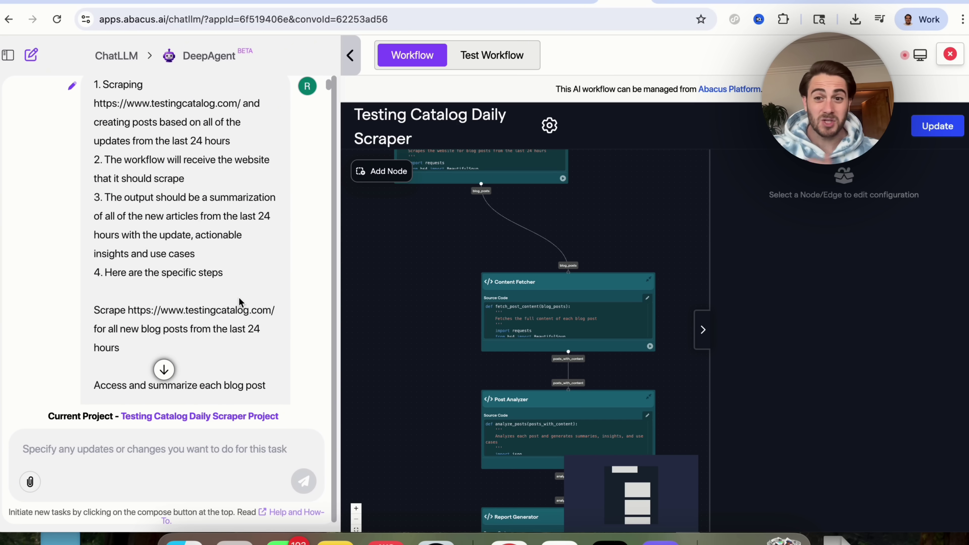
scroll(239, 299, down, 7)
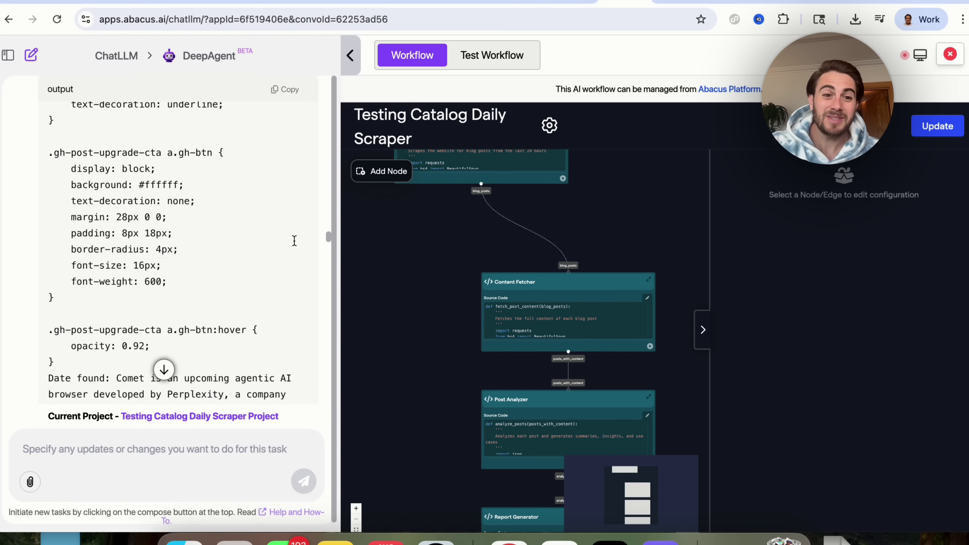
Step: Bring the workflow summary and the Post Analyzer and Report Generator nodes into view
drag(327, 243, 328, 435)
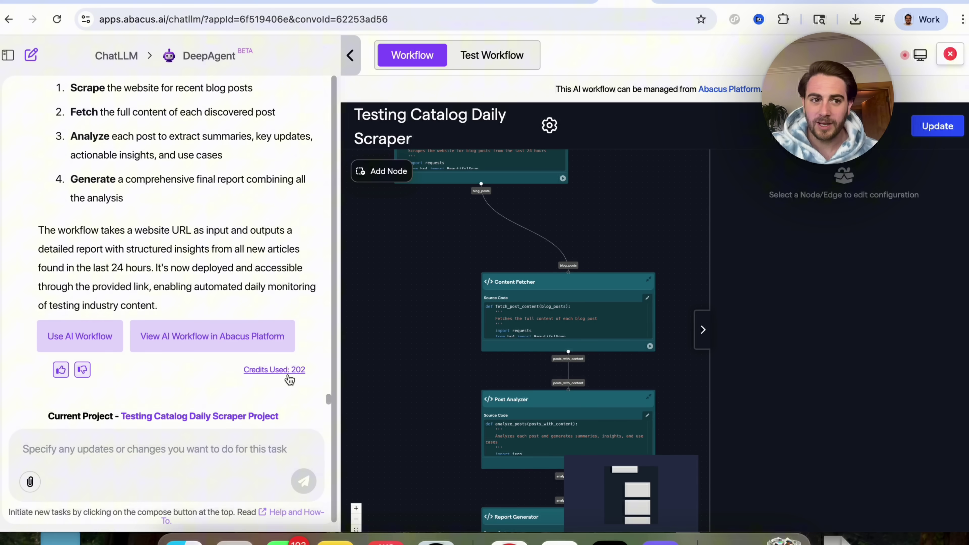
scroll(248, 291, up, 4)
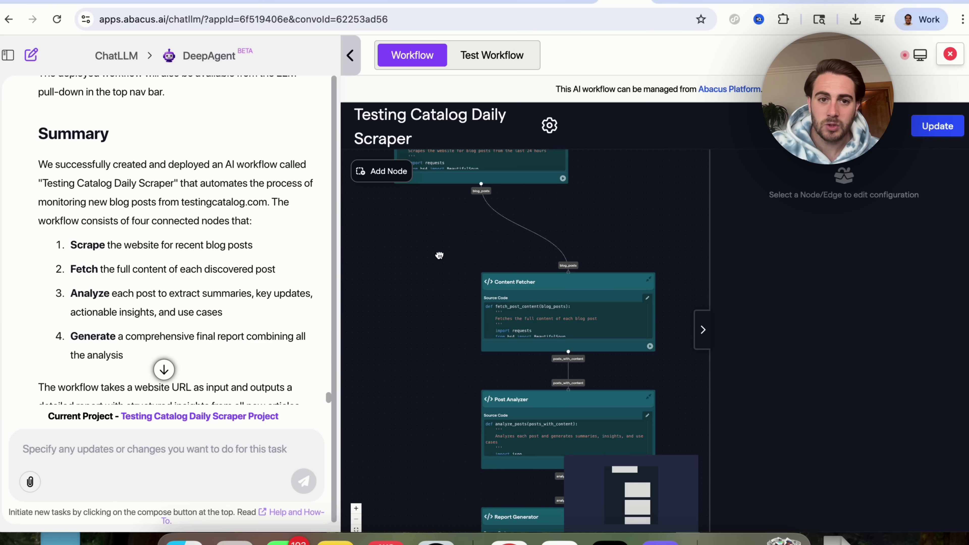
mouse_move(439, 254)
mouse_down()
mouse_move(446, 329)
mouse_move(437, 254)
mouse_up()
drag(443, 336, 444, 165)
click(505, 56)
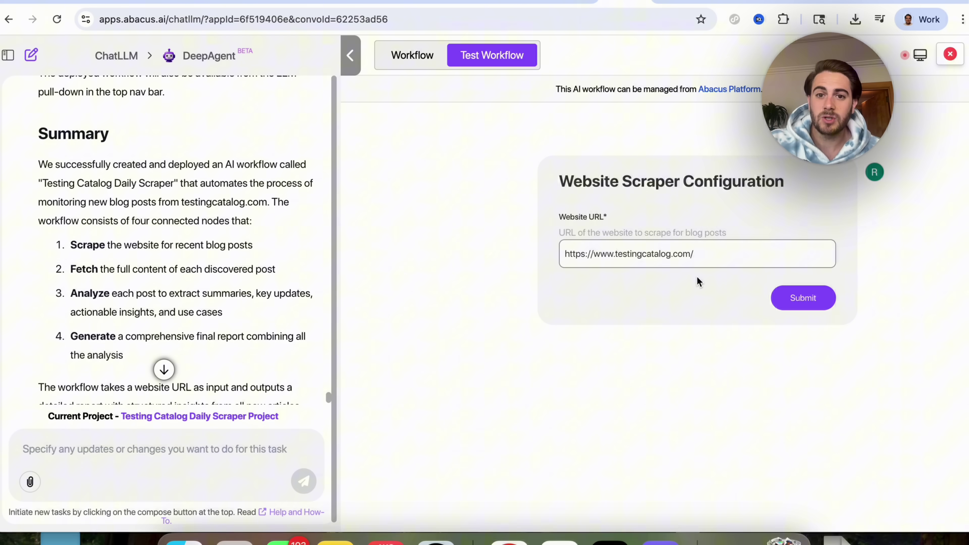
click(803, 298)
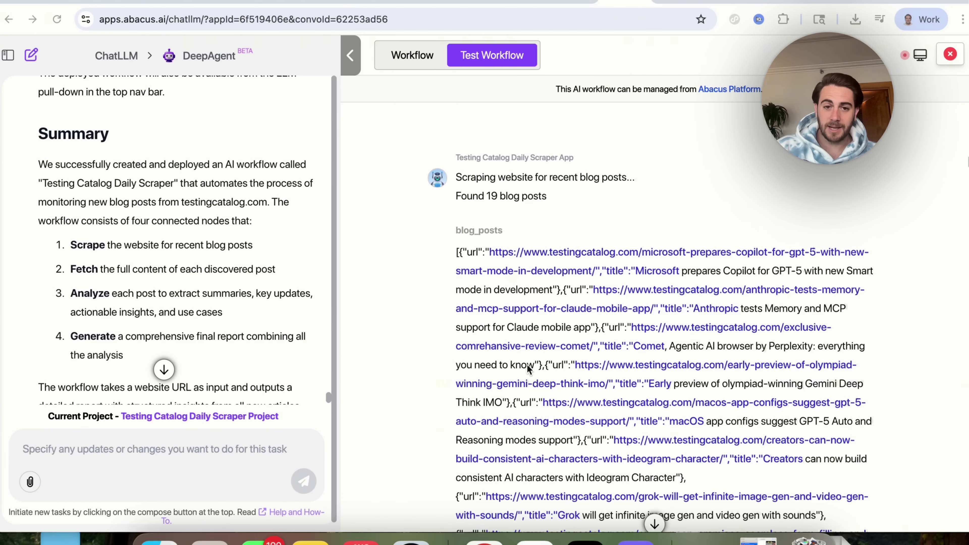
Step: Scroll through the per-post analyses in the test report to the Ideogram Character entry
scroll(537, 412, down, 10)
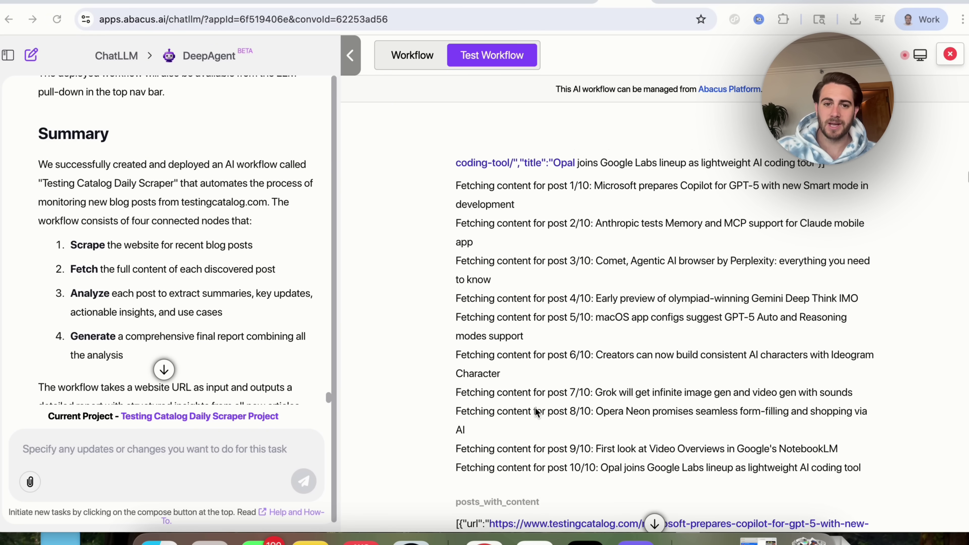
scroll(546, 378, down, 15)
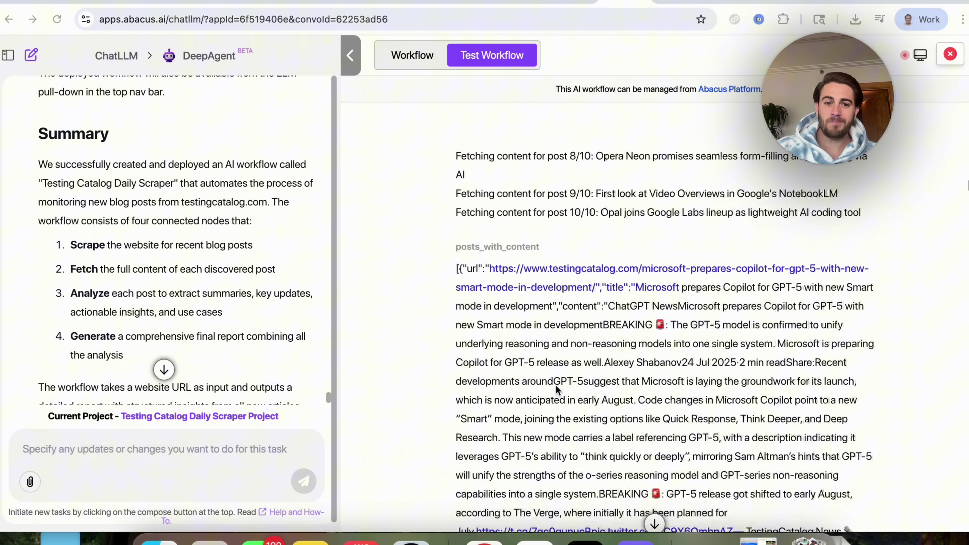
scroll(556, 385, down, 20)
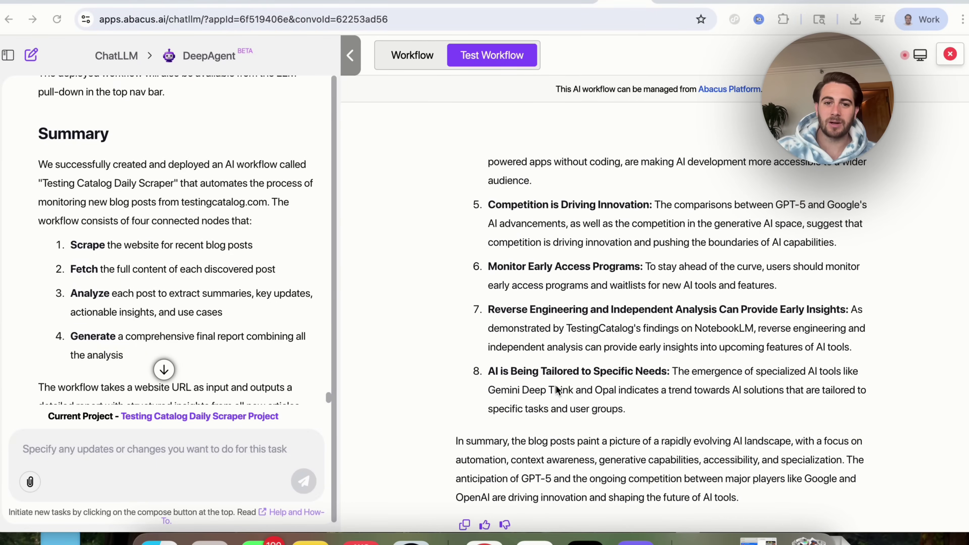
scroll(556, 385, up, 15)
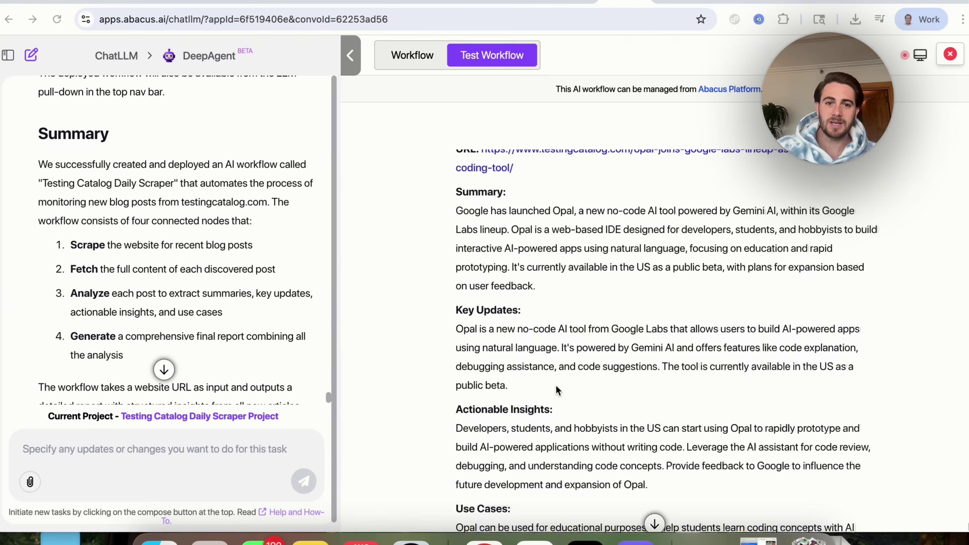
scroll(556, 385, up, 12)
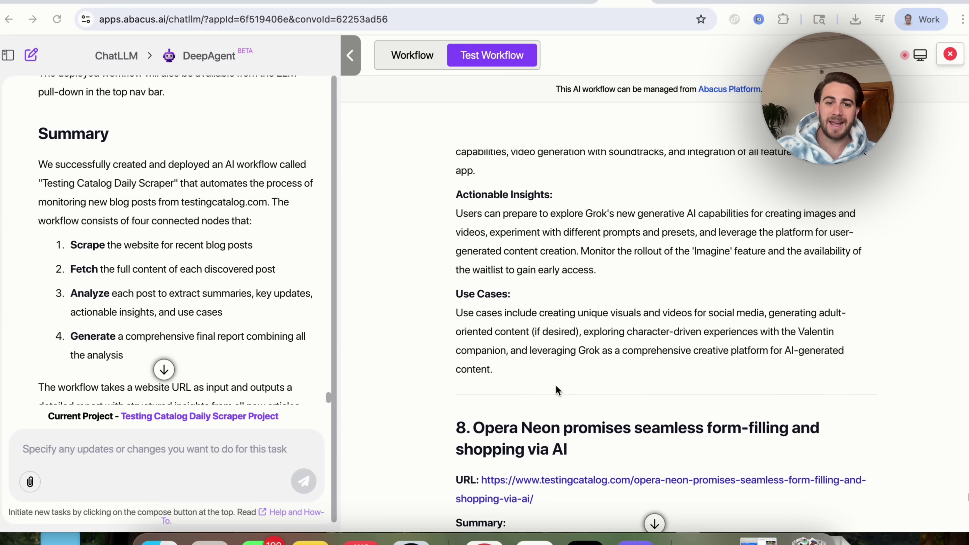
scroll(556, 385, down, 5)
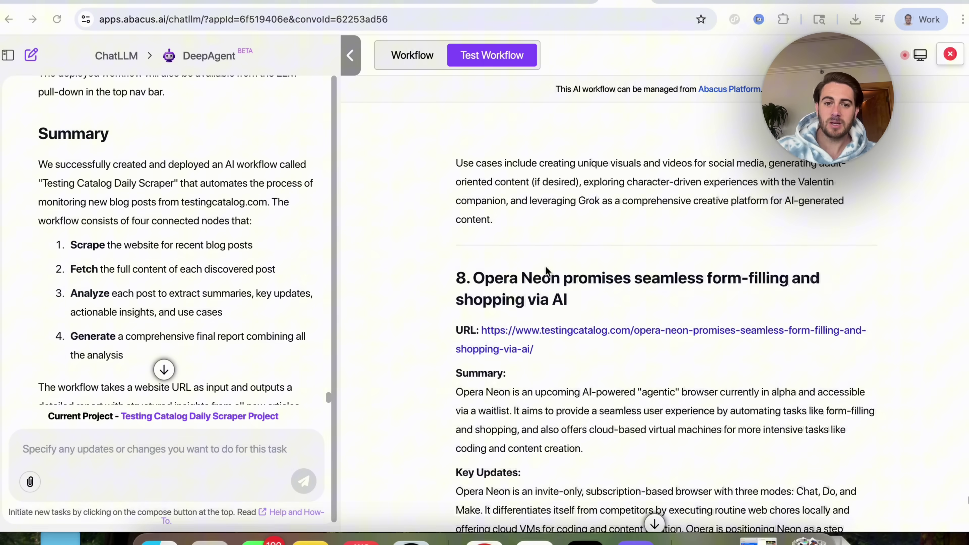
scroll(512, 320, down, 4)
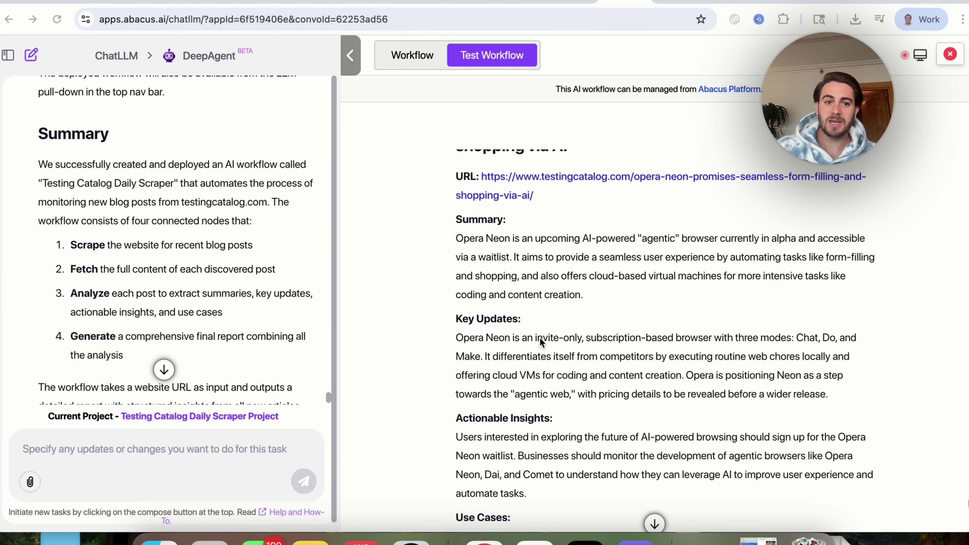
scroll(549, 407, down, 4)
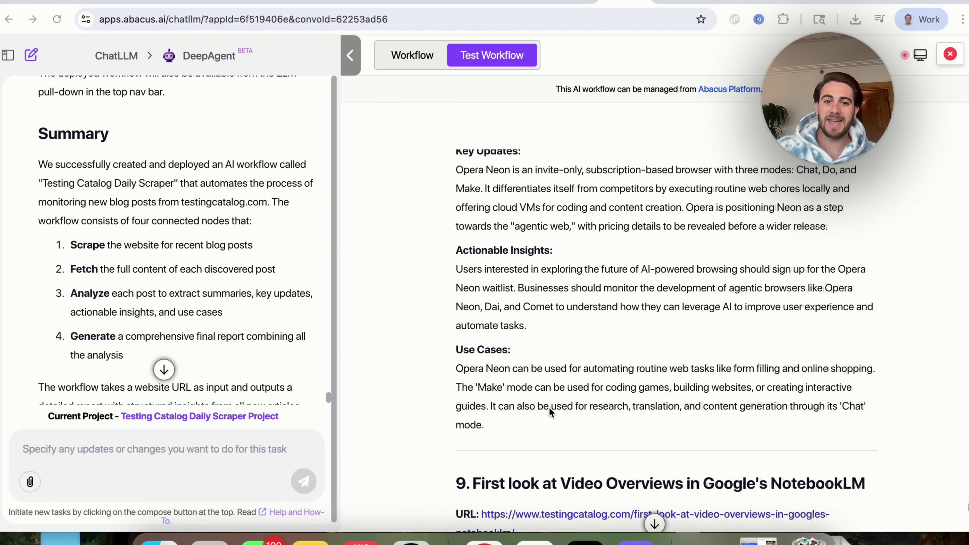
scroll(552, 371, up, 3)
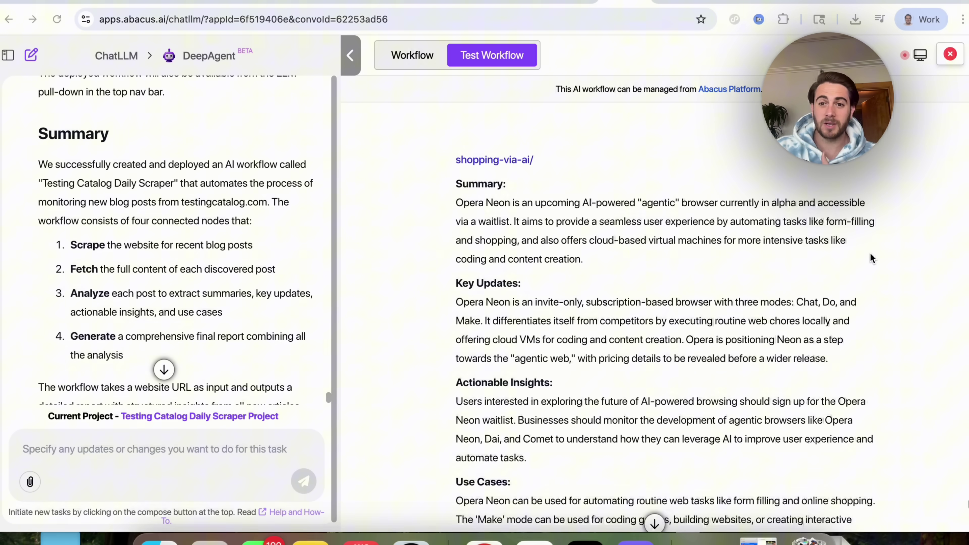
scroll(646, 276, down, 20)
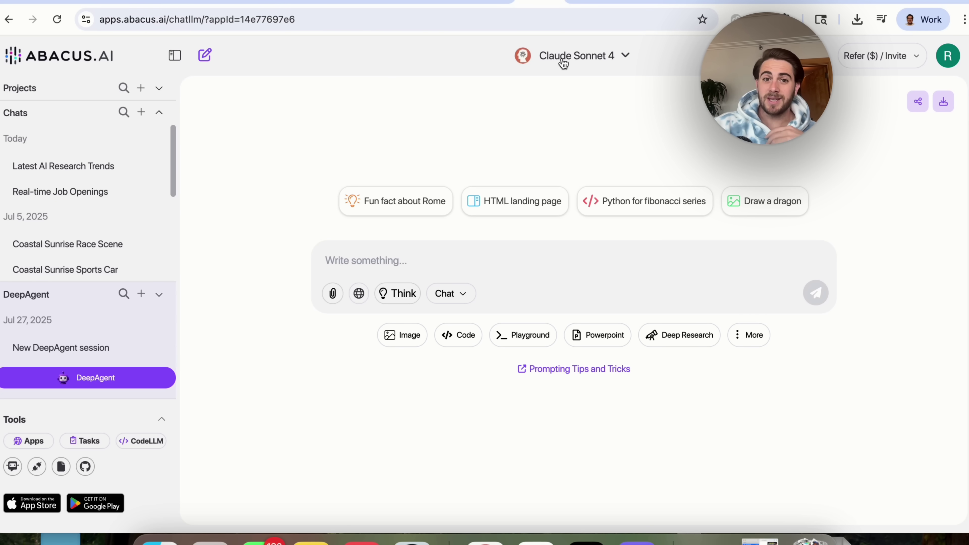
Step: Switch the chat model to RouteLLM and set up image generation with Imagen 4
click(564, 63)
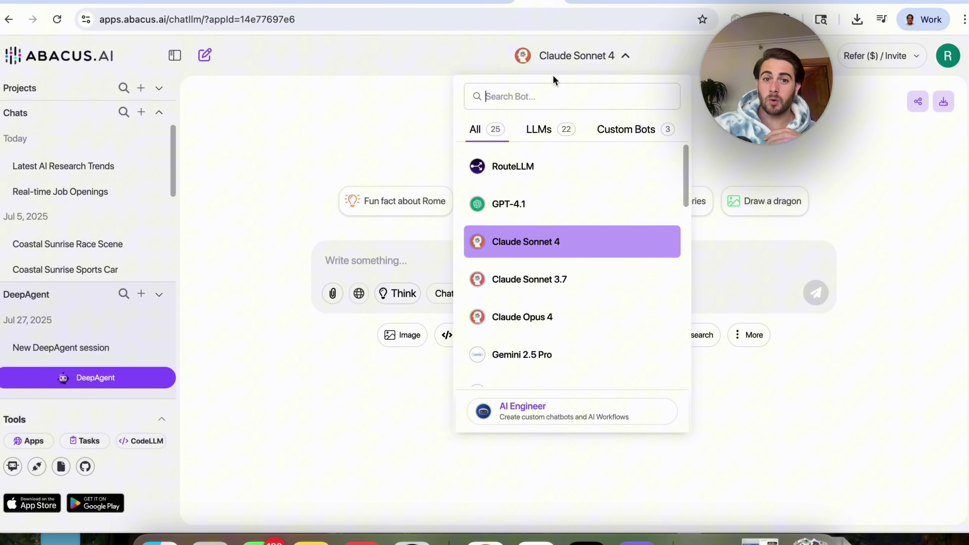
click(536, 172)
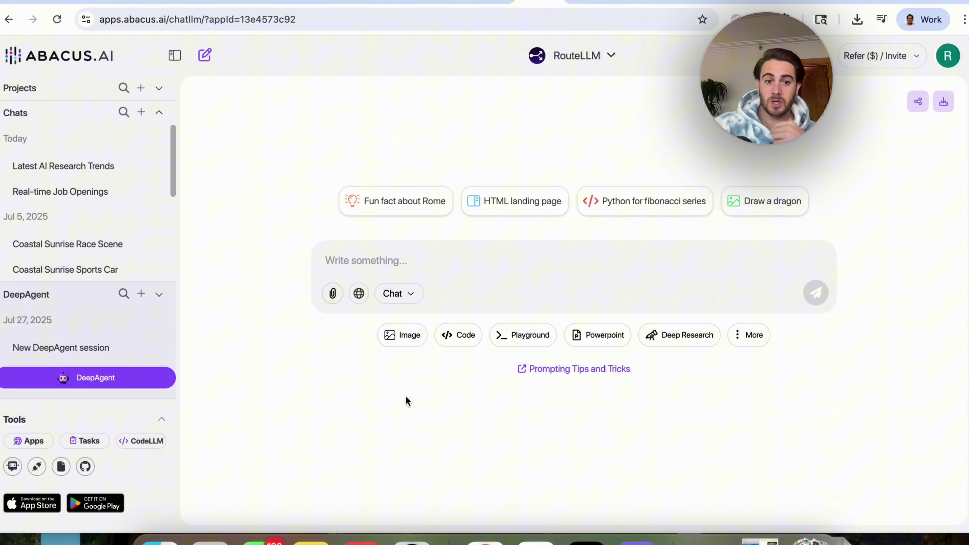
click(405, 336)
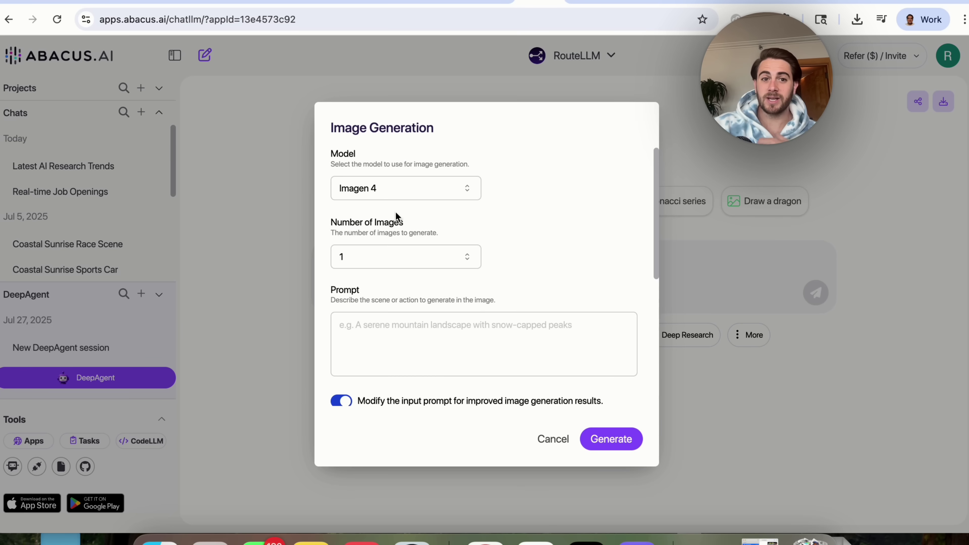
click(369, 198)
scroll(413, 328, down, 2)
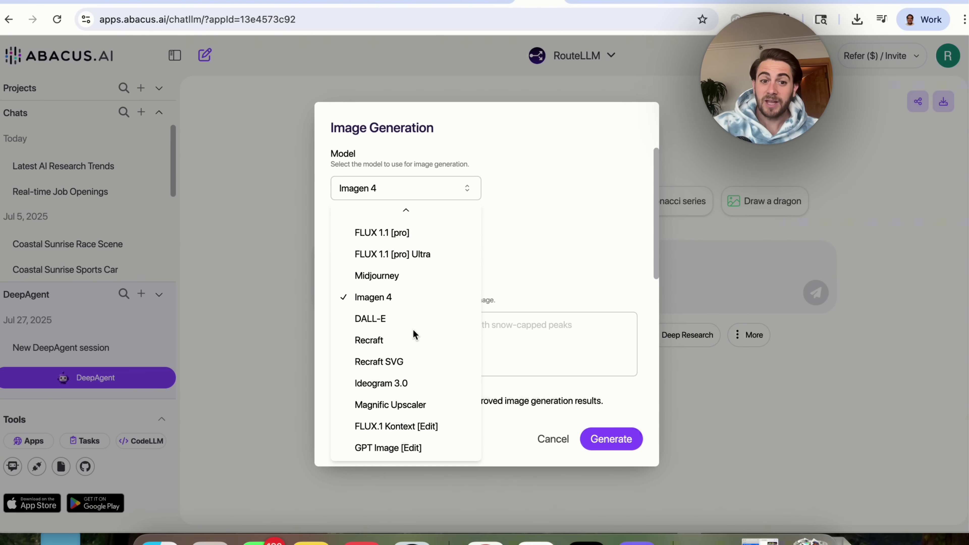
scroll(412, 329, up, 2)
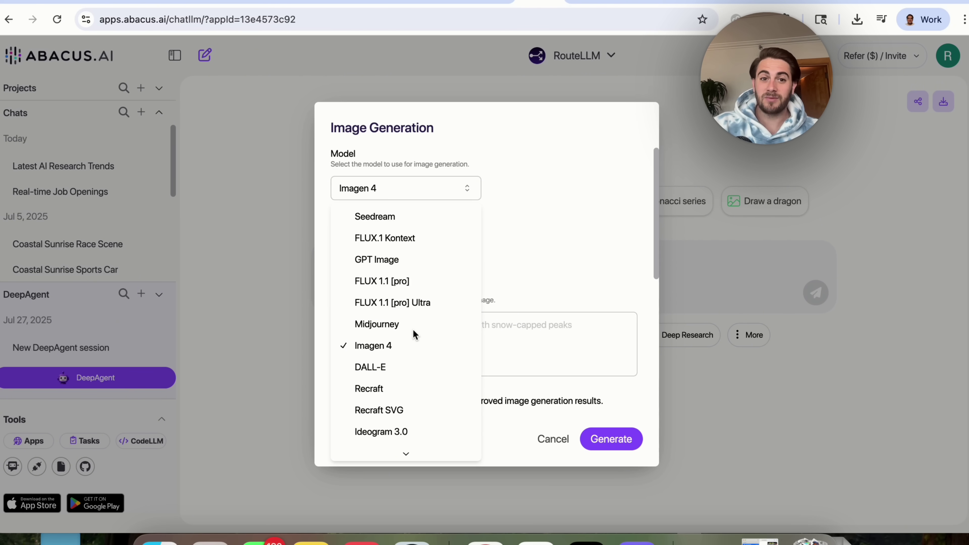
scroll(413, 329, down, 2)
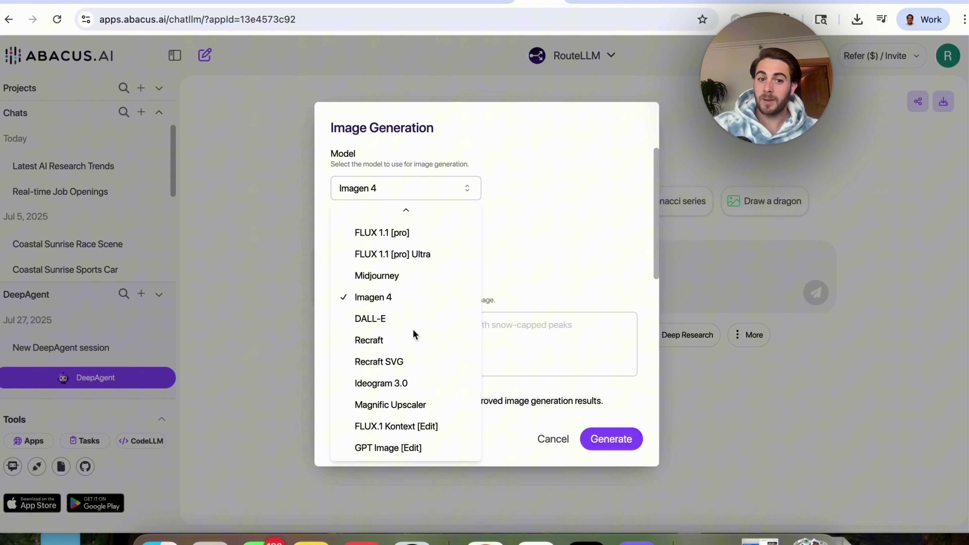
scroll(412, 329, up, 2)
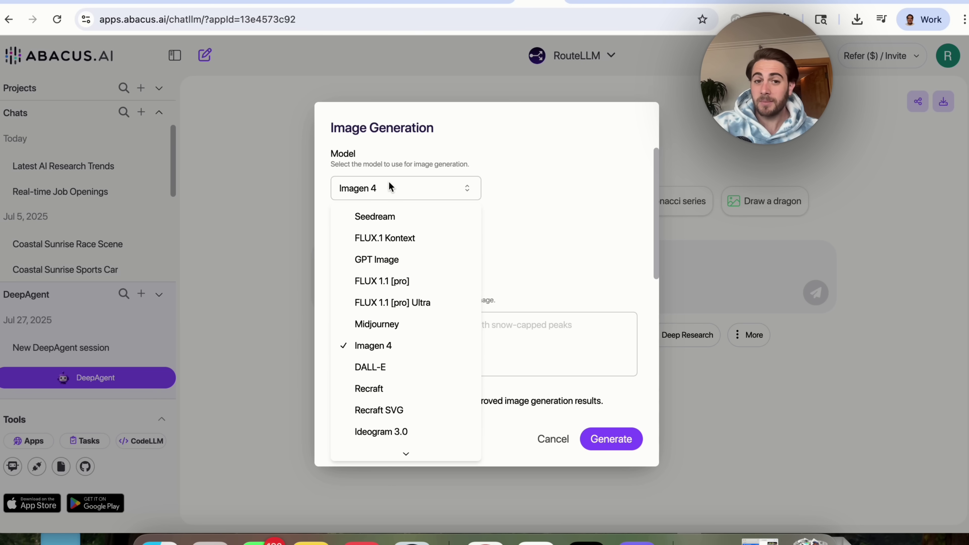
click(571, 269)
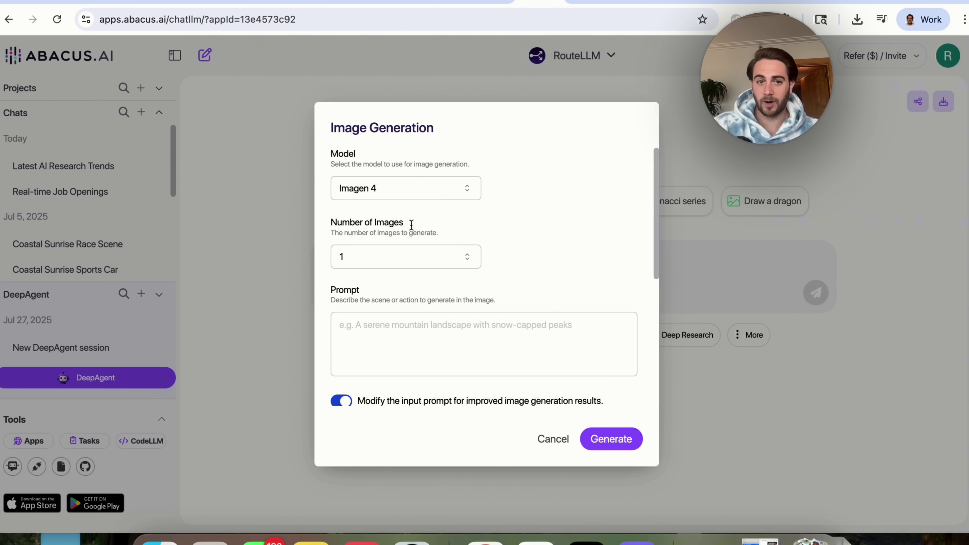
Step: Keep the image settings at 1 image with a square 1:1 aspect ratio
click(363, 264)
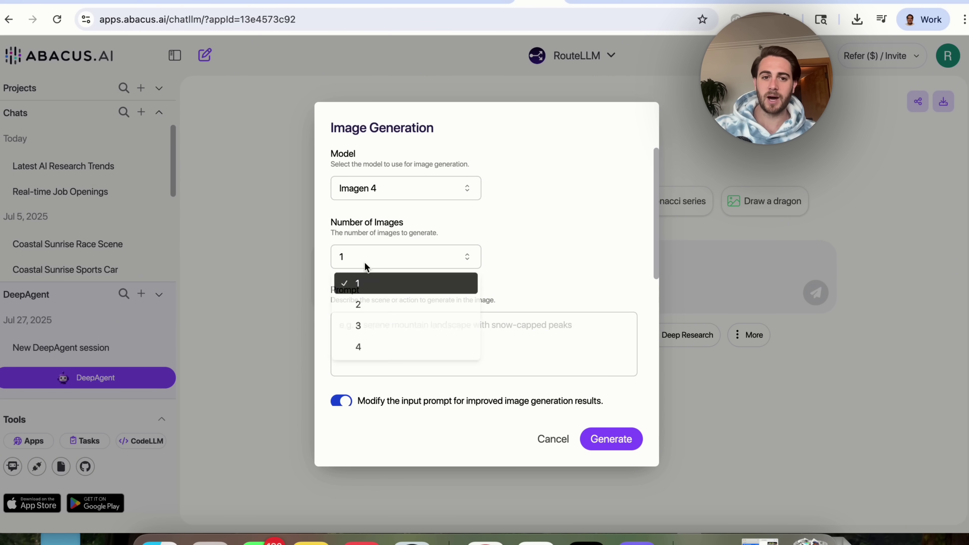
click(592, 216)
scroll(522, 275, down, 2)
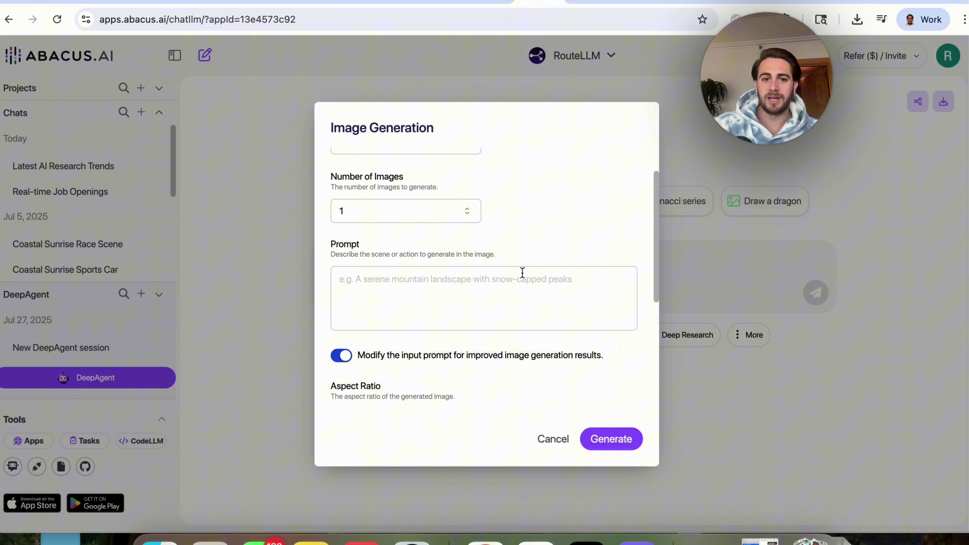
click(487, 290)
scroll(488, 290, down, 1)
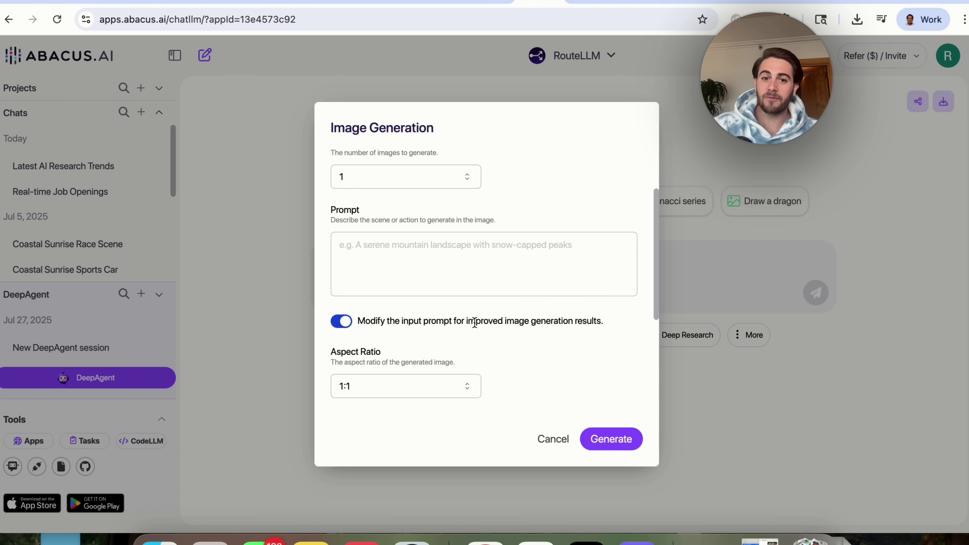
scroll(496, 329, down, 2)
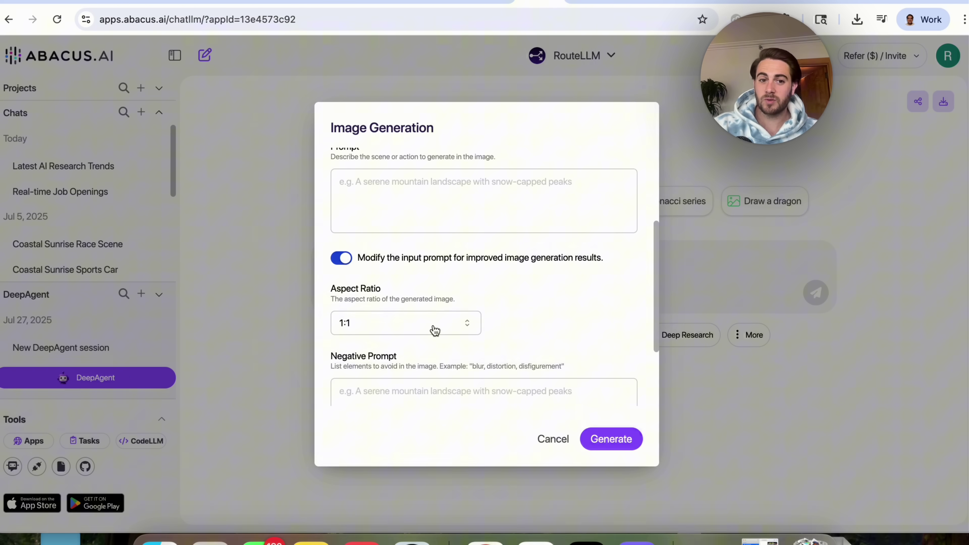
click(429, 325)
click(429, 350)
scroll(557, 310, down, 3)
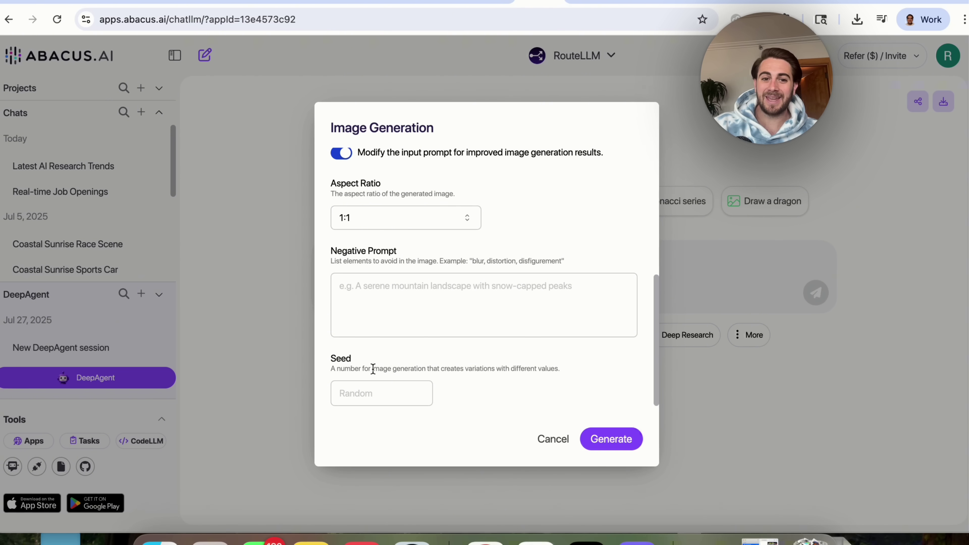
scroll(397, 386, up, 6)
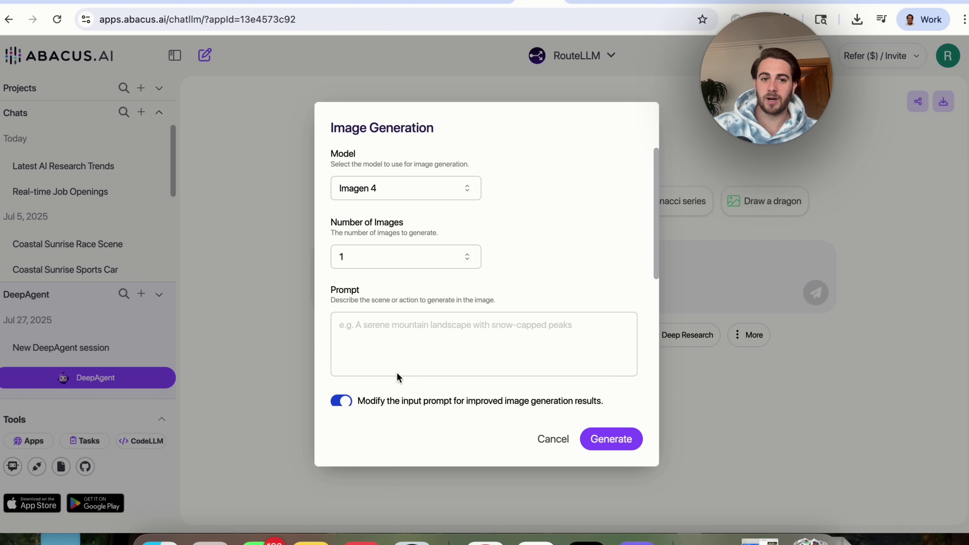
Step: Generate an image from 'Create a hyper realistic photo of a dinosaur walking through Manhattan'
click(406, 327)
text(Create a hyper real)
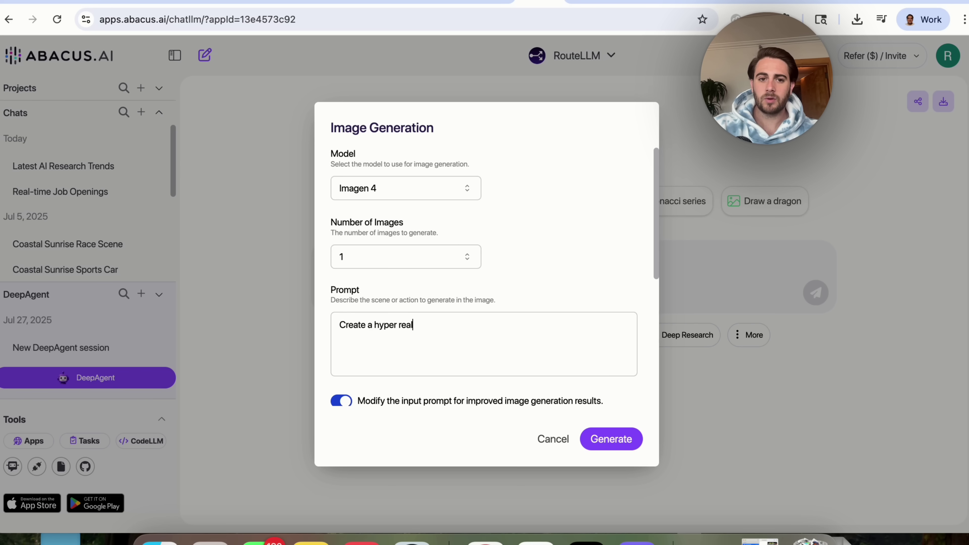
text(istic photo of a dino)
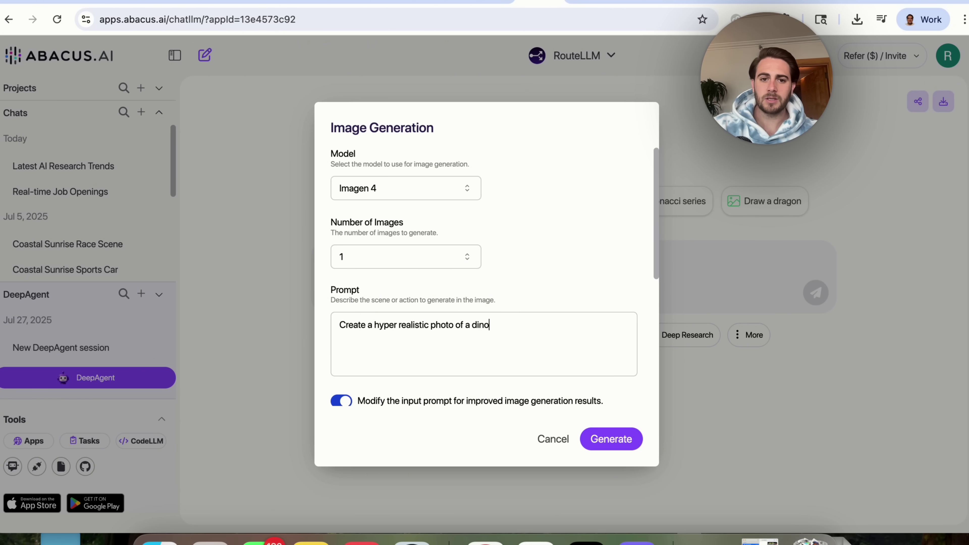
text(saur walking through manhattan)
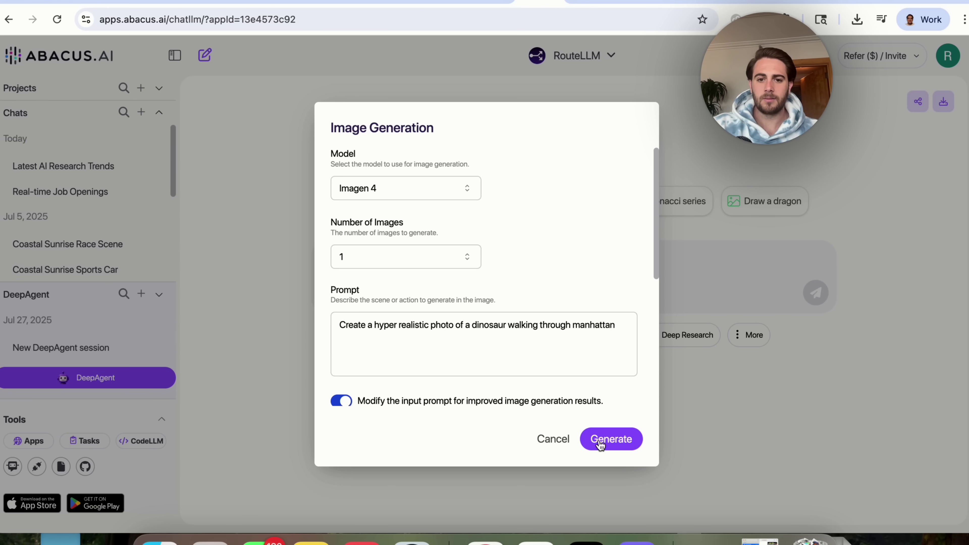
click(611, 439)
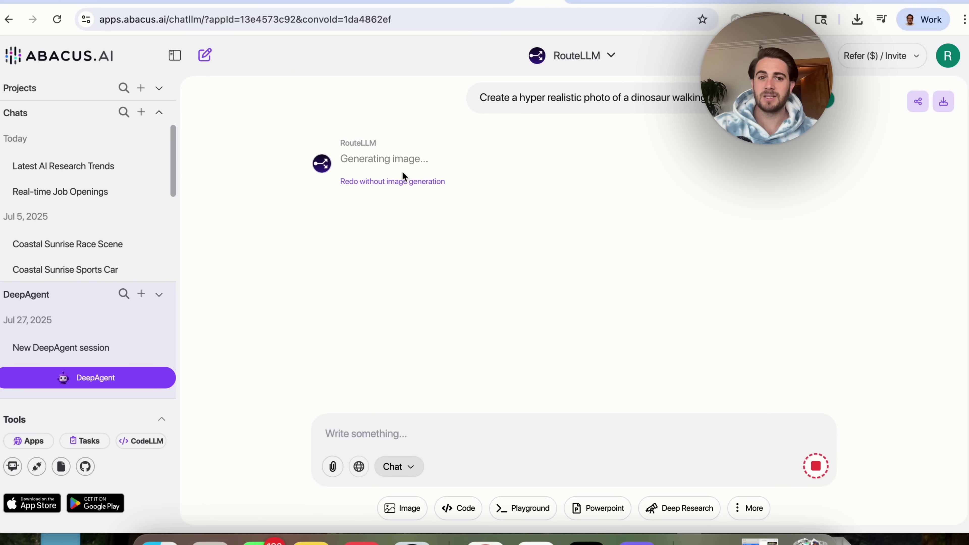
Step: Load the ChatLLM page by entering 'chatl' in the browser address bar
click(579, 1)
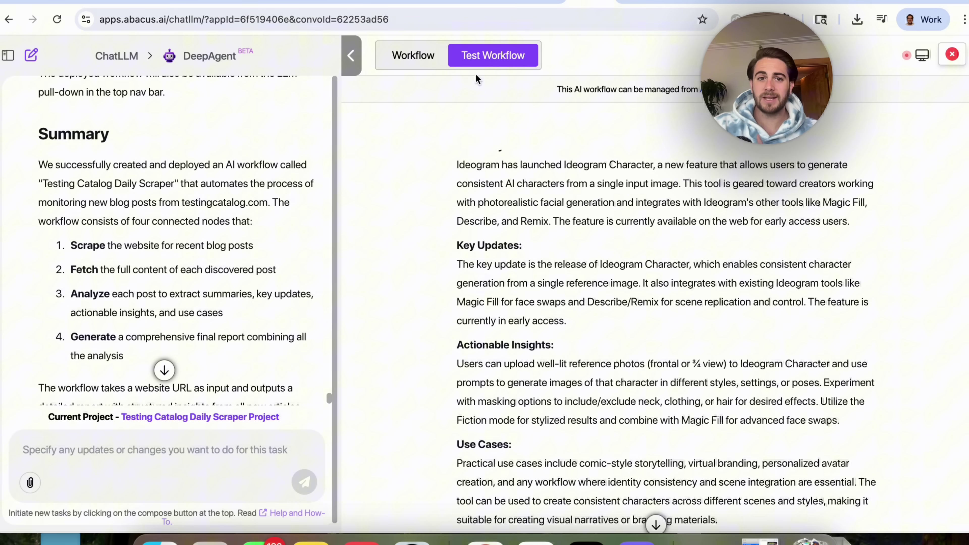
click(207, 24)
text(chatl)
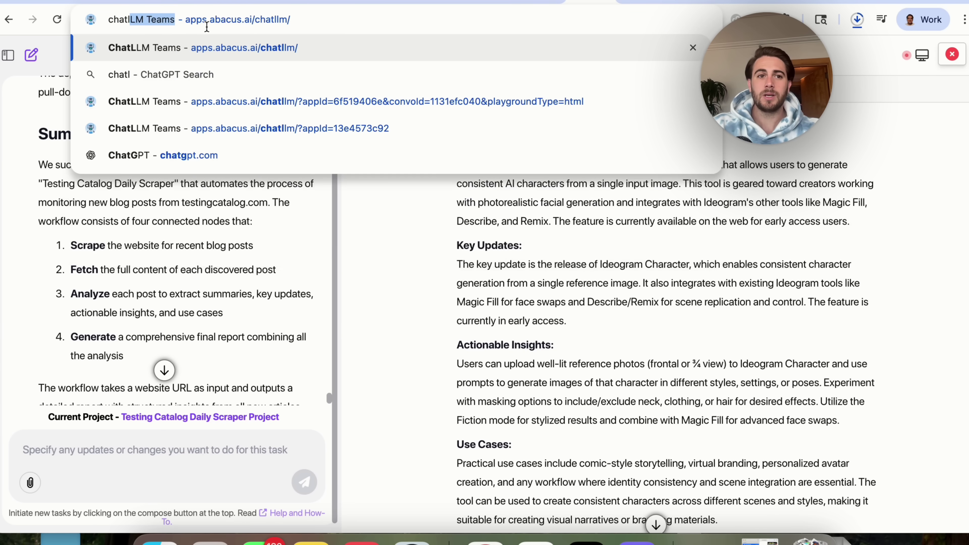
key(Return)
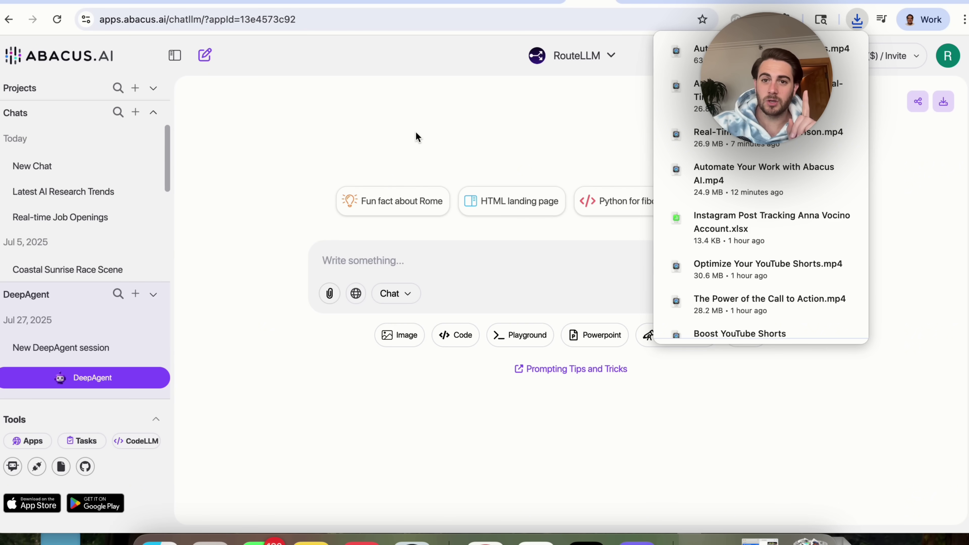
Step: Open the Video-Gen settings and choose Veo 3 as the video model
click(737, 343)
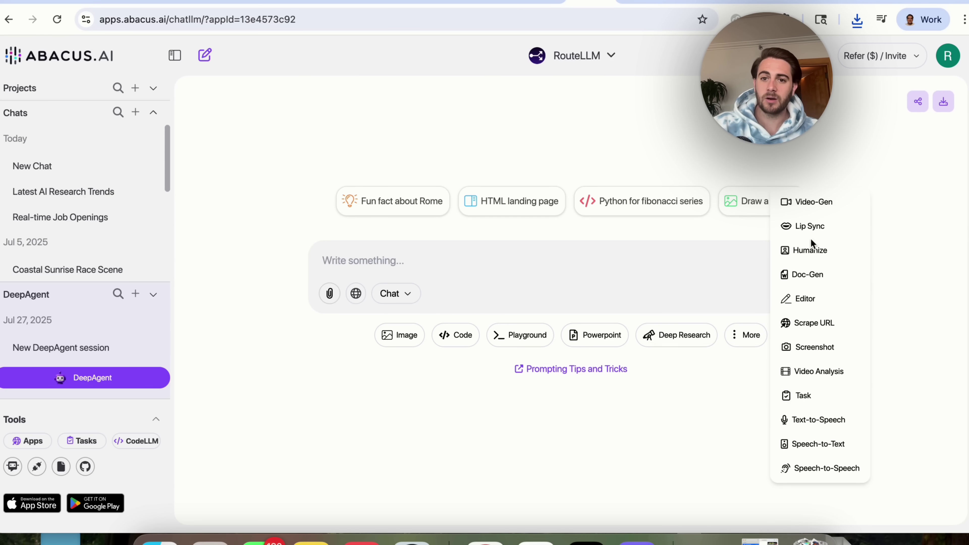
click(813, 206)
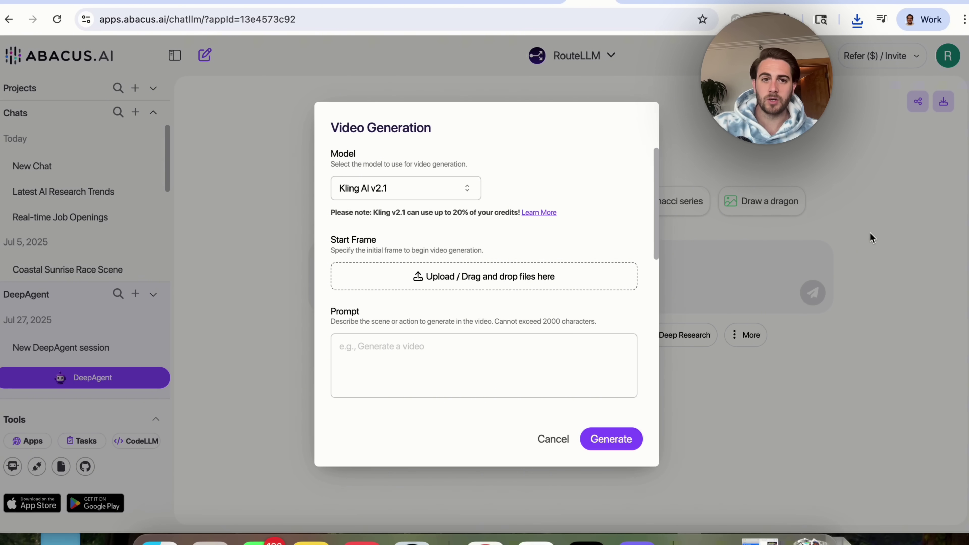
click(400, 192)
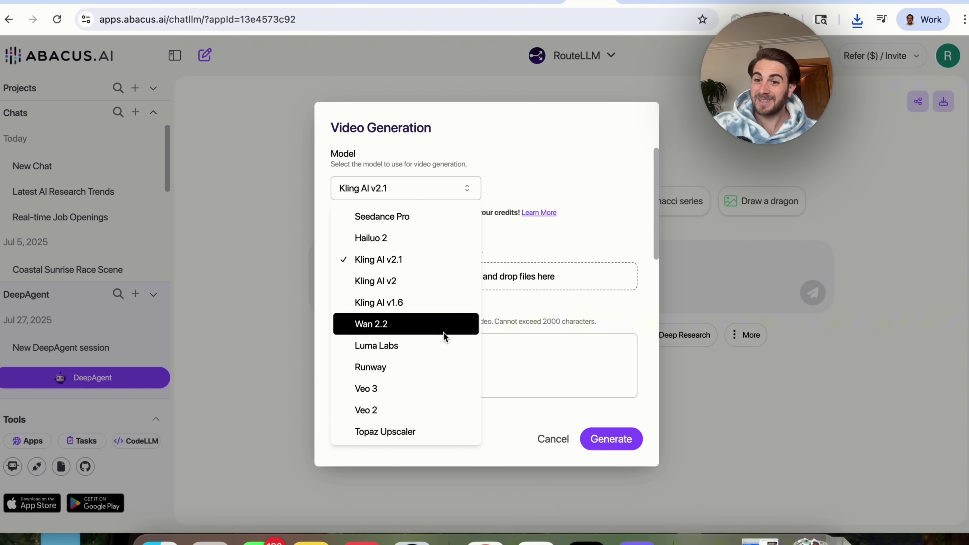
click(404, 390)
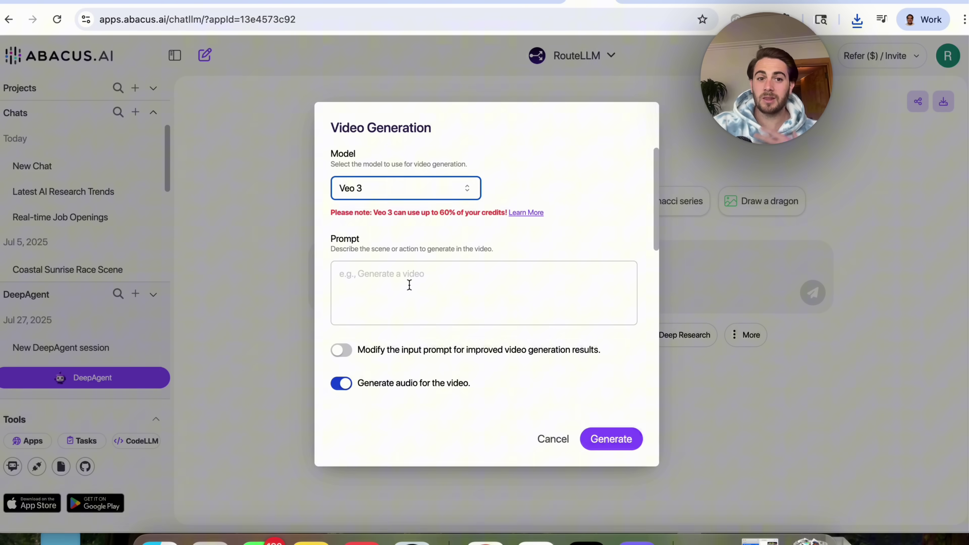
Step: Turn on 'Modify the input prompt' and keep the generation mode at Fast
scroll(409, 286, down, 3)
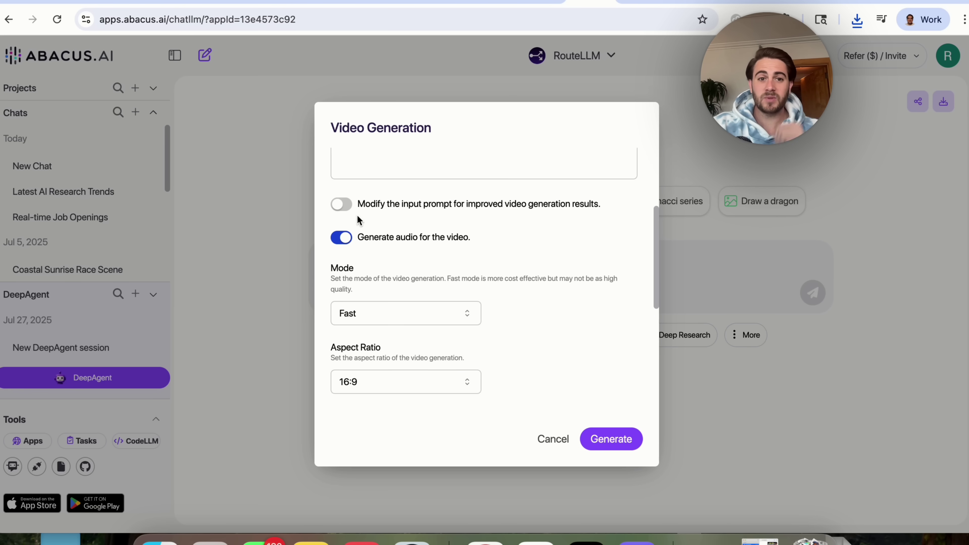
click(341, 204)
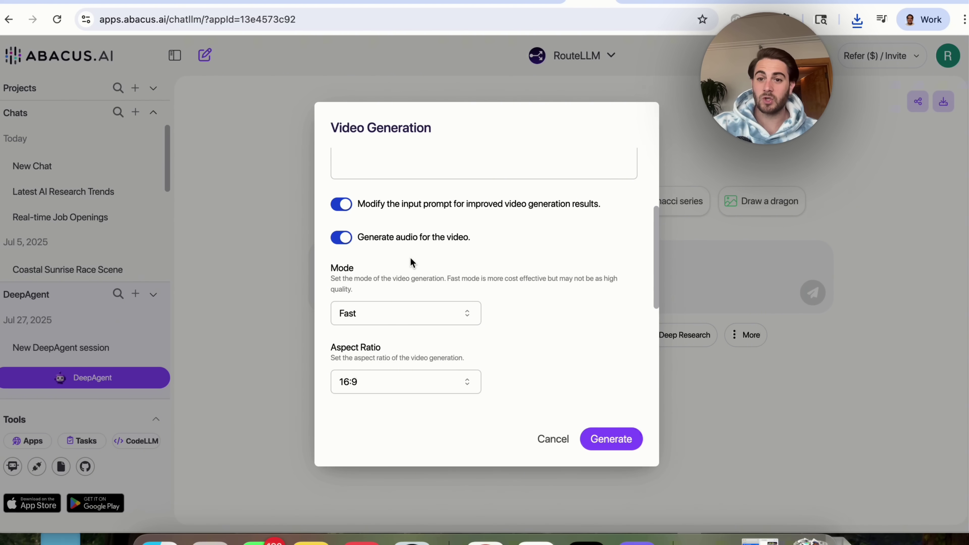
scroll(406, 251, down, 2)
click(384, 260)
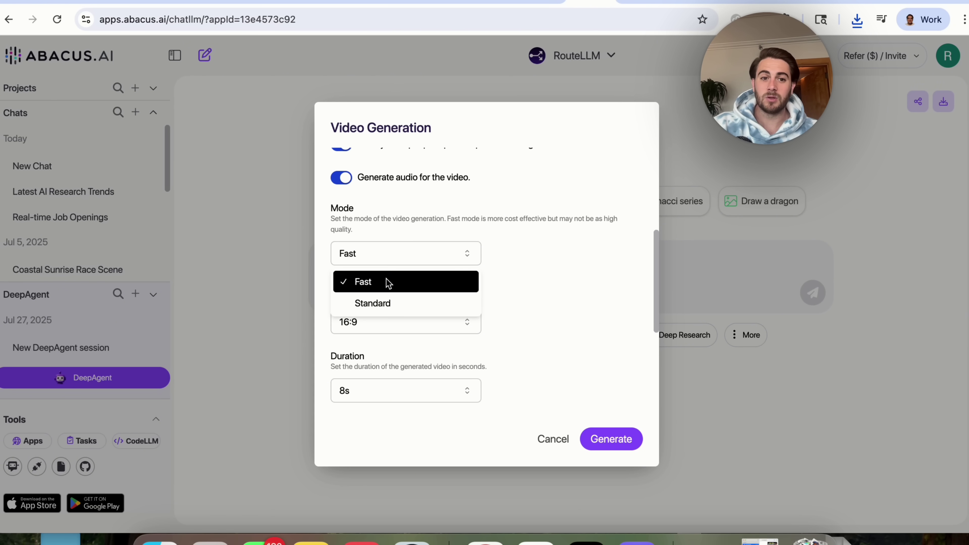
click(530, 264)
scroll(424, 315, down, 1)
scroll(425, 315, down, 2)
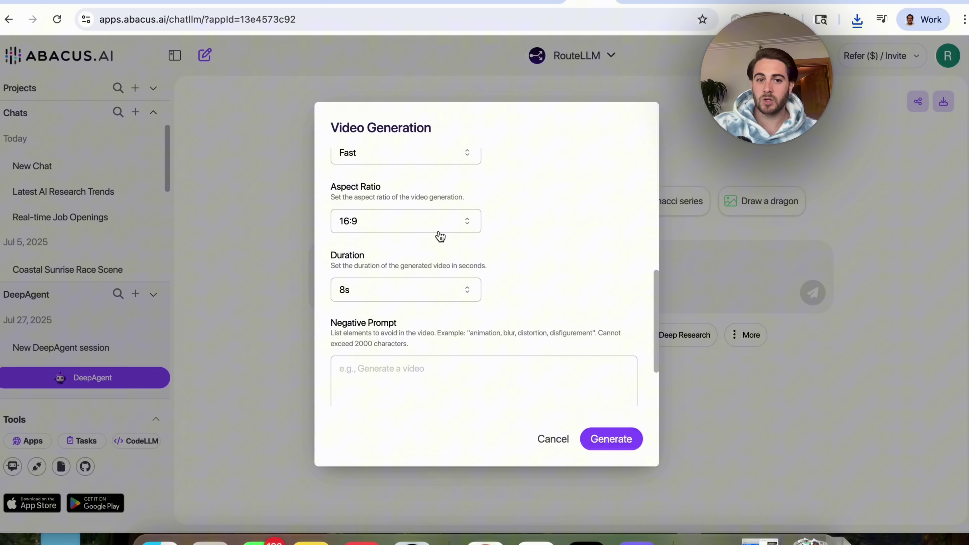
scroll(439, 208, down, 2)
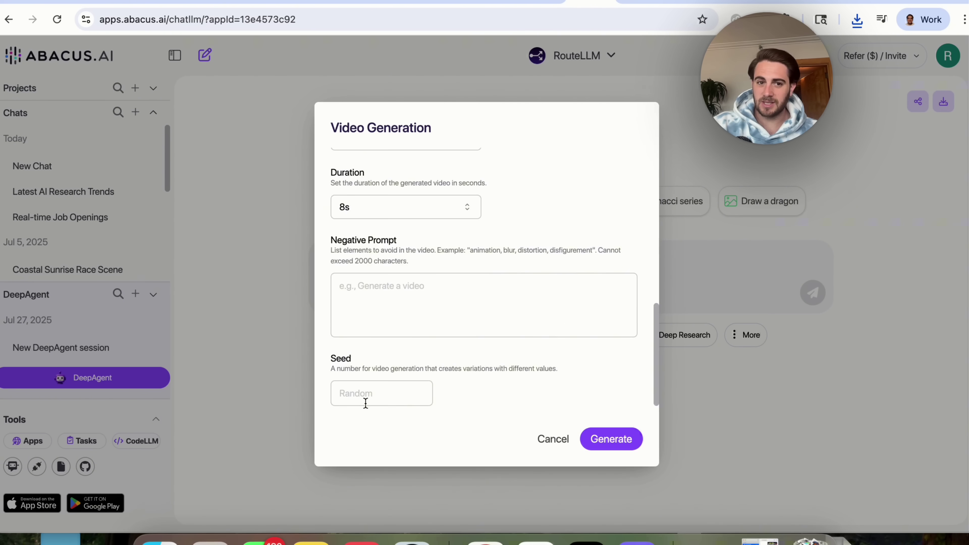
scroll(366, 403, up, 5)
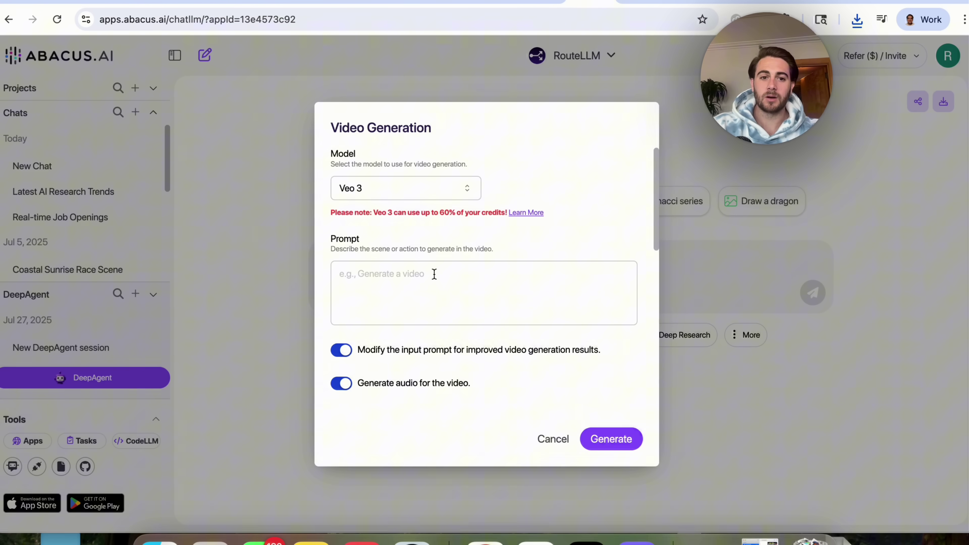
Step: Send the prompt 'Generate a video of a bunch of rabbits jumping on a trampoline'
text(Generate a video)
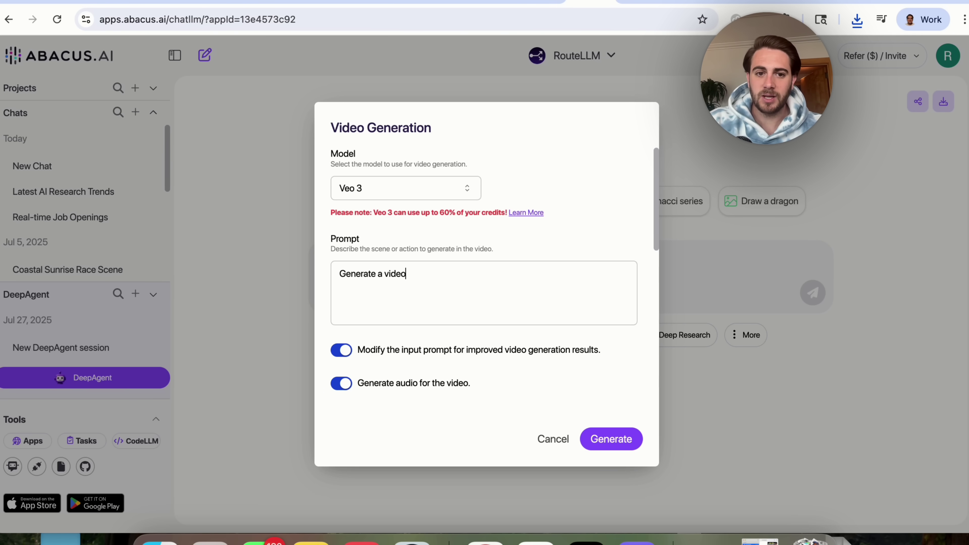
text( of a bunc)
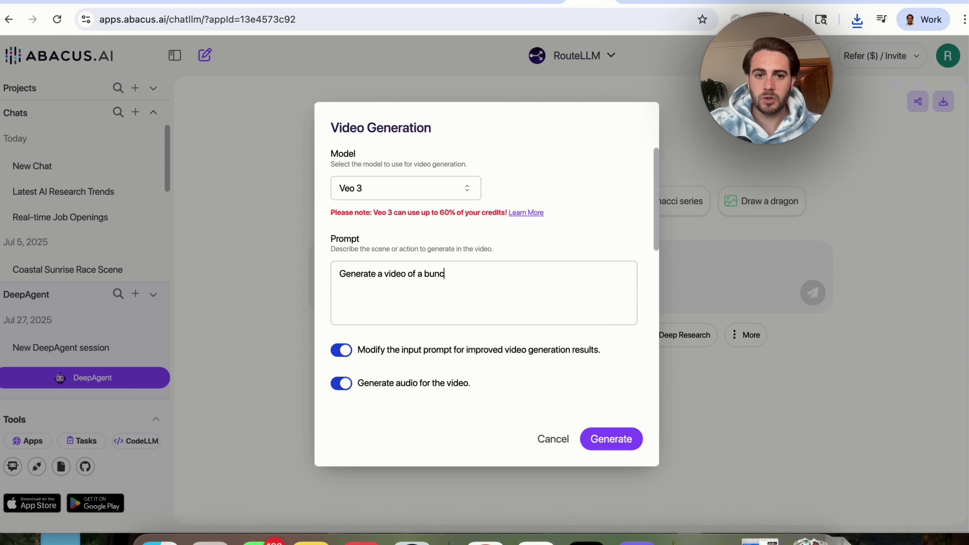
text(h of rabbits jump)
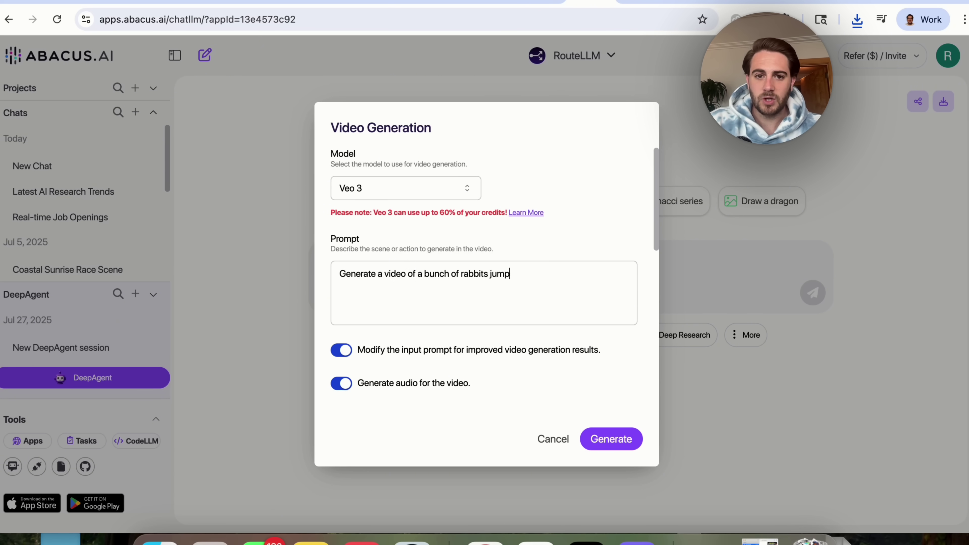
text(ing on a tra)
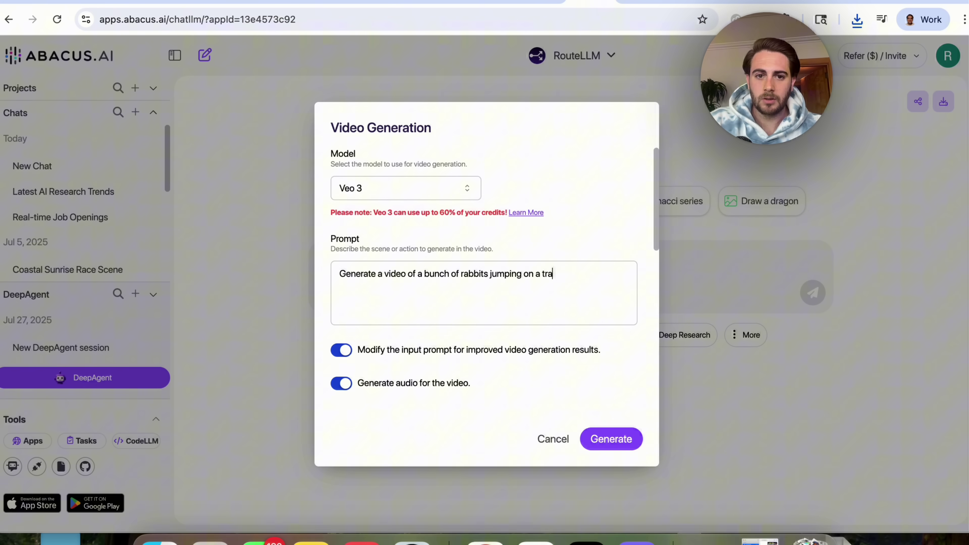
text(mpoline)
key(Return)
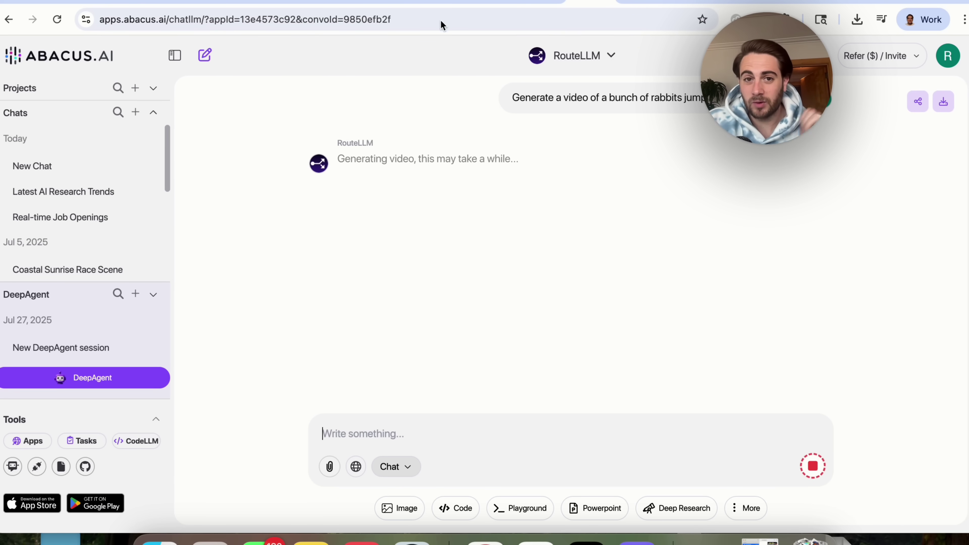
Step: Review the Dinosaur in Manhattan image, then browse the RouteLLM chat bot list
click(539, 3)
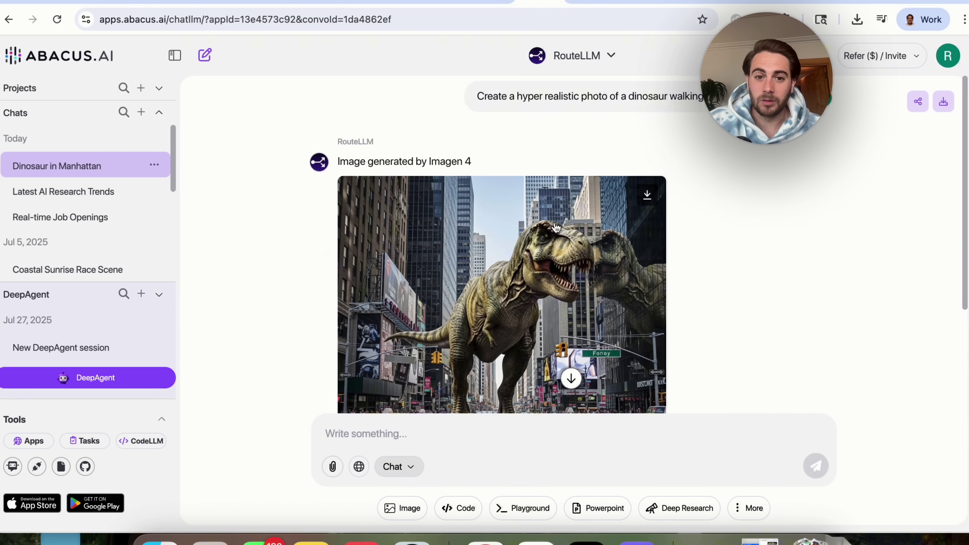
scroll(556, 228, down, 3)
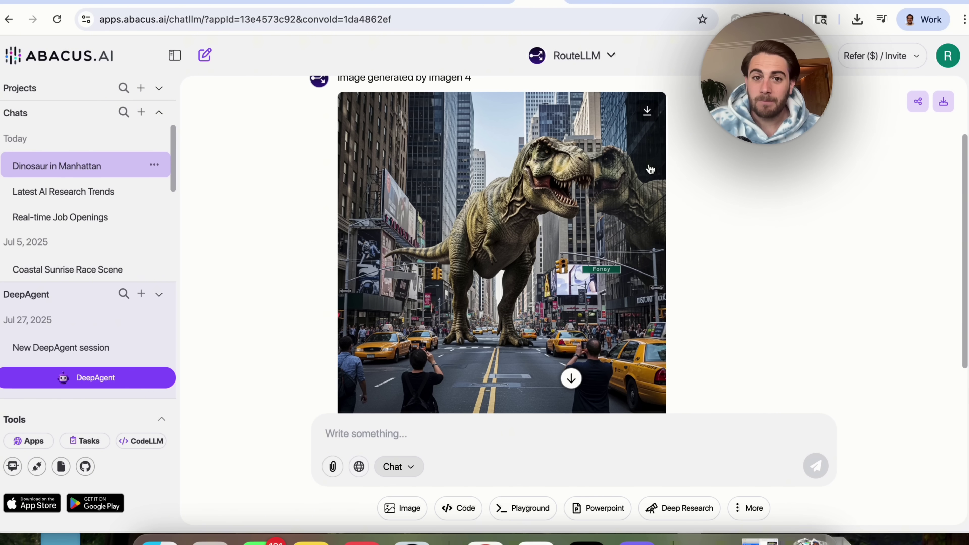
scroll(630, 198, down, 3)
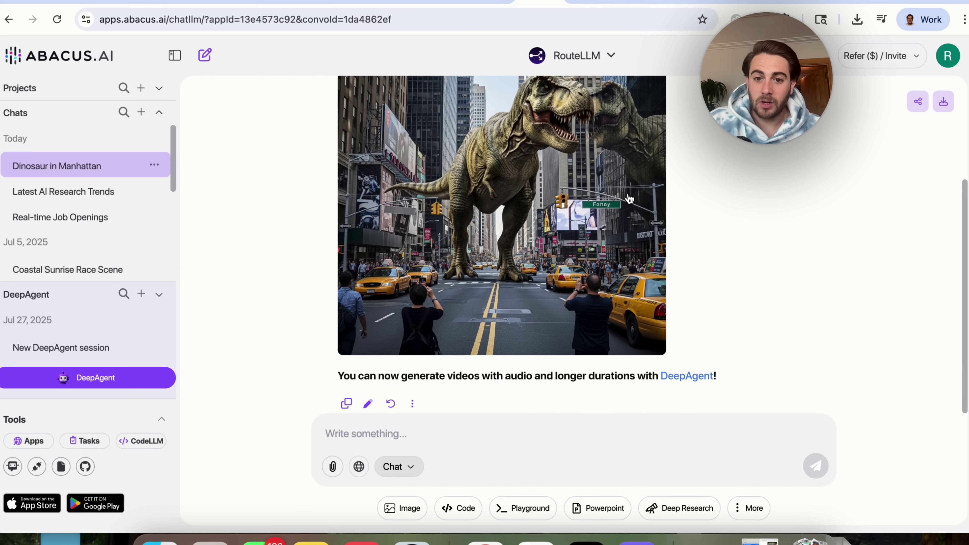
scroll(629, 222, up, 3)
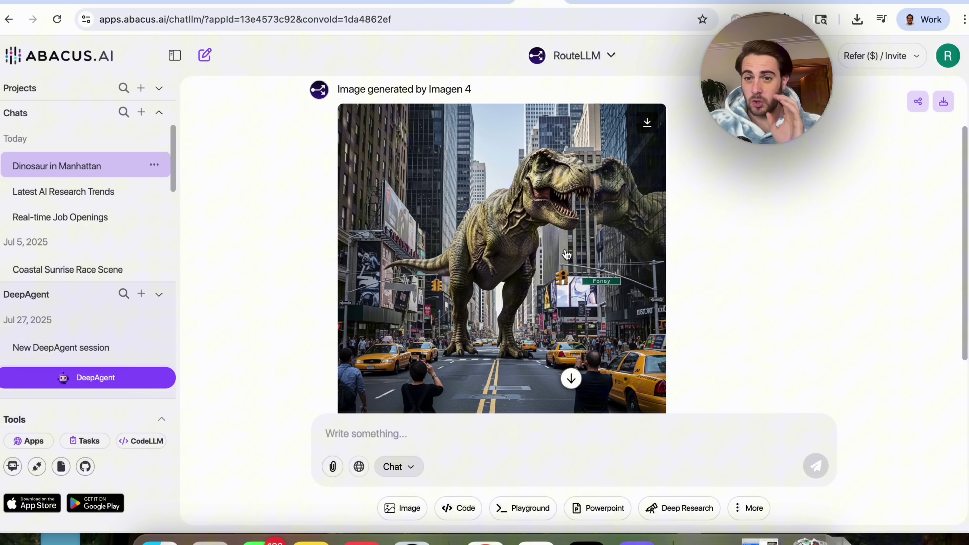
click(580, 59)
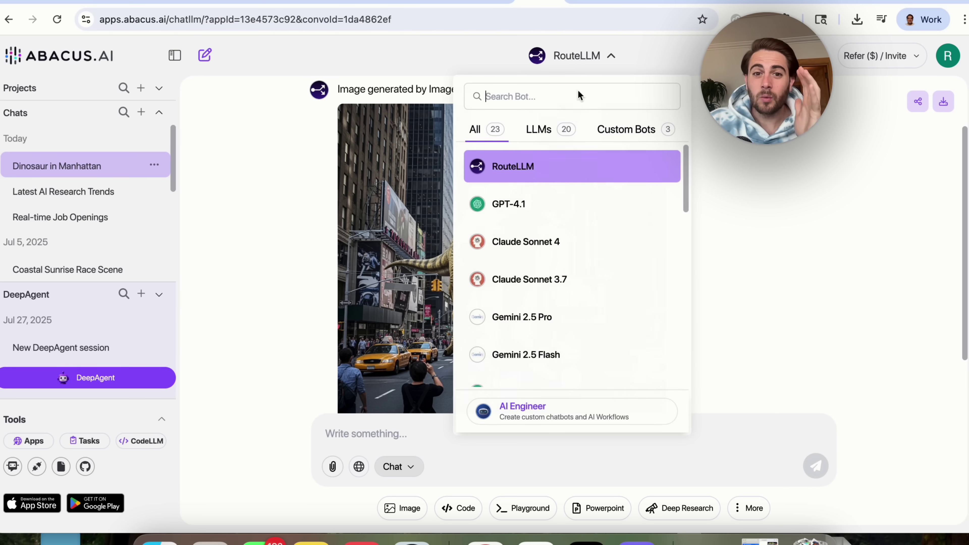
scroll(592, 259, down, 8)
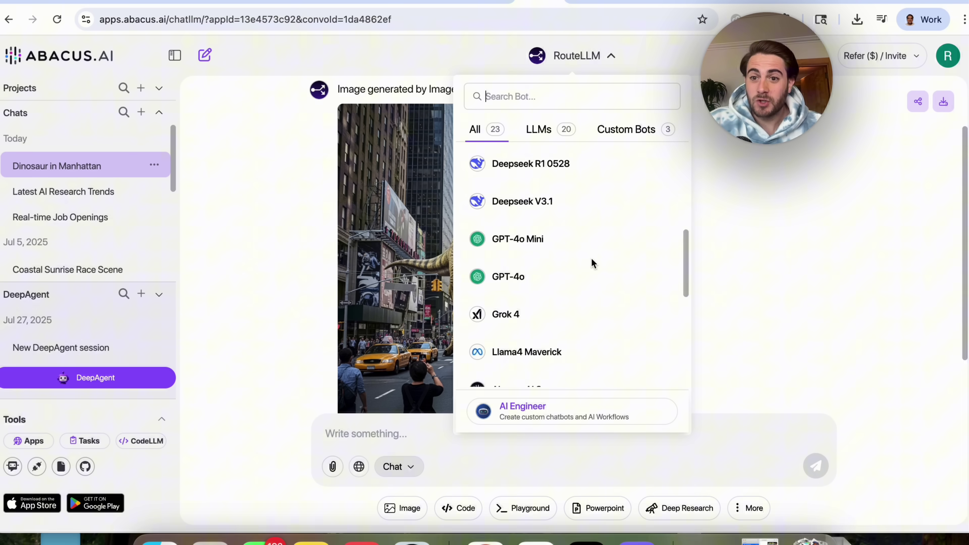
scroll(592, 264, down, 3)
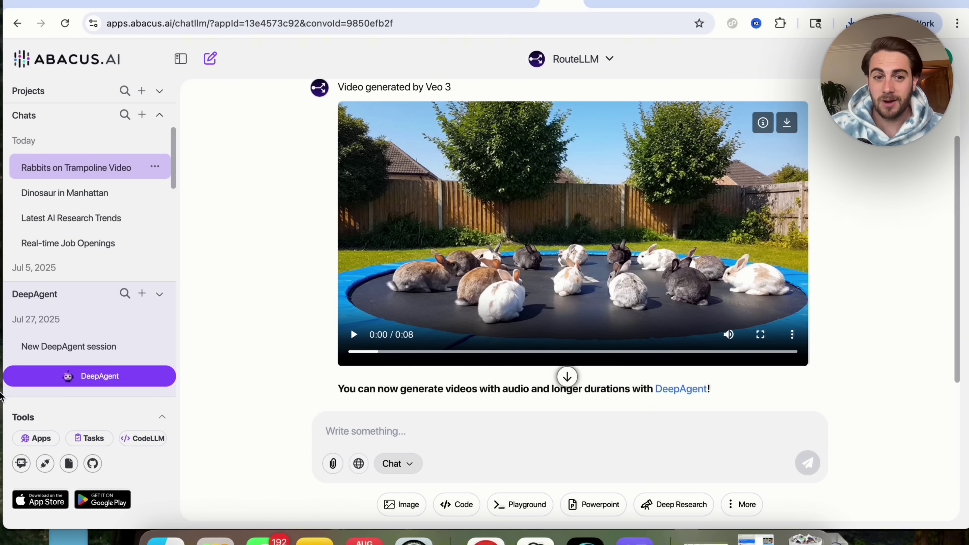
Step: Play the rabbit trampoline video and pause it at 0:04
click(353, 336)
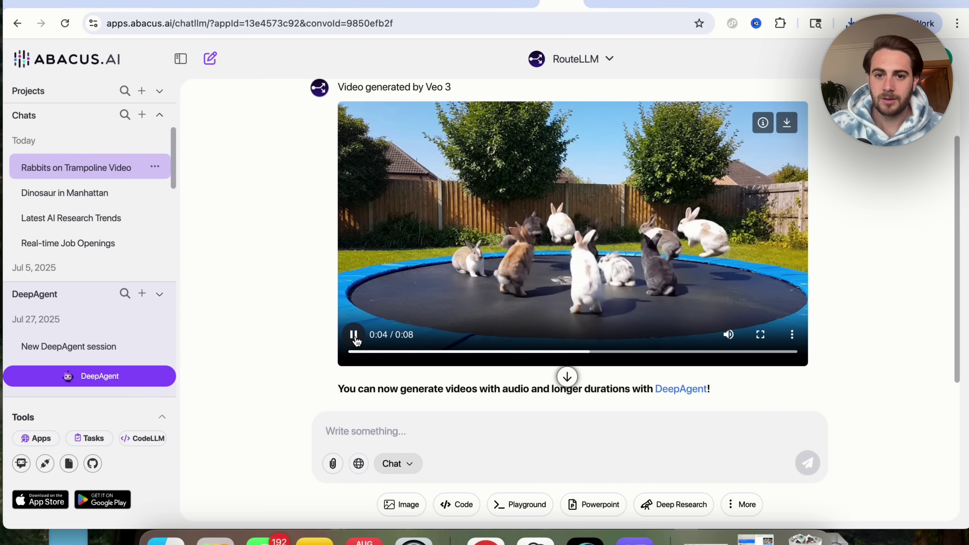
click(354, 336)
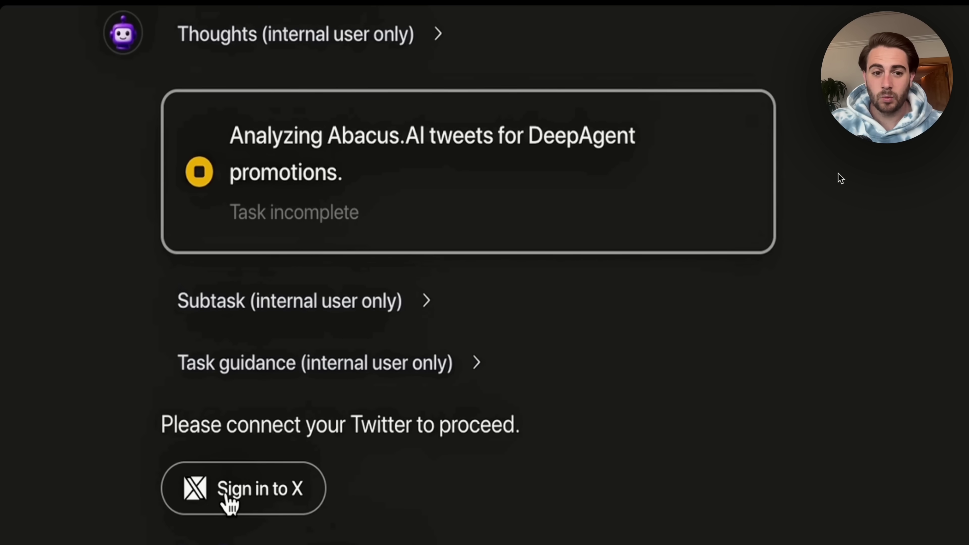
Step: Connect the X account and open the daily tweet task's completed test run
click(229, 501)
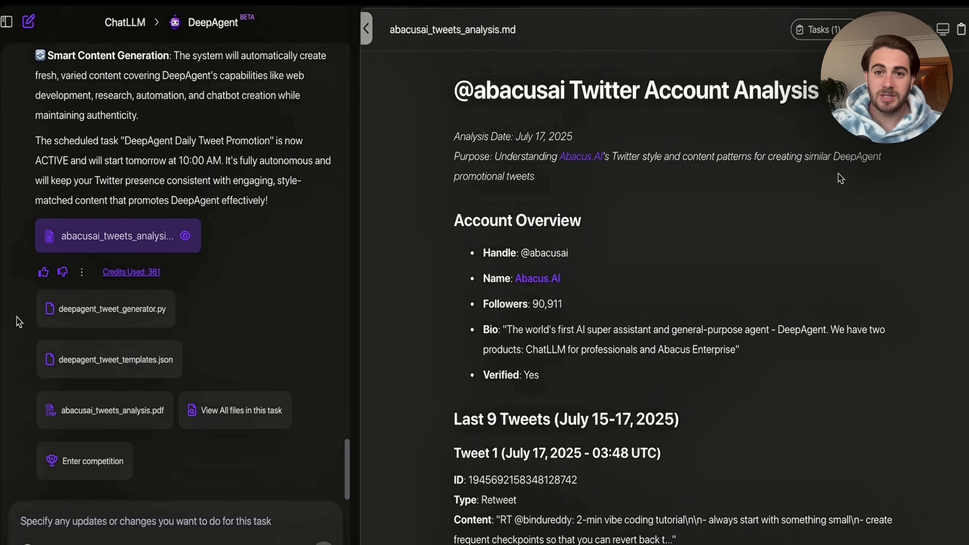
click(821, 30)
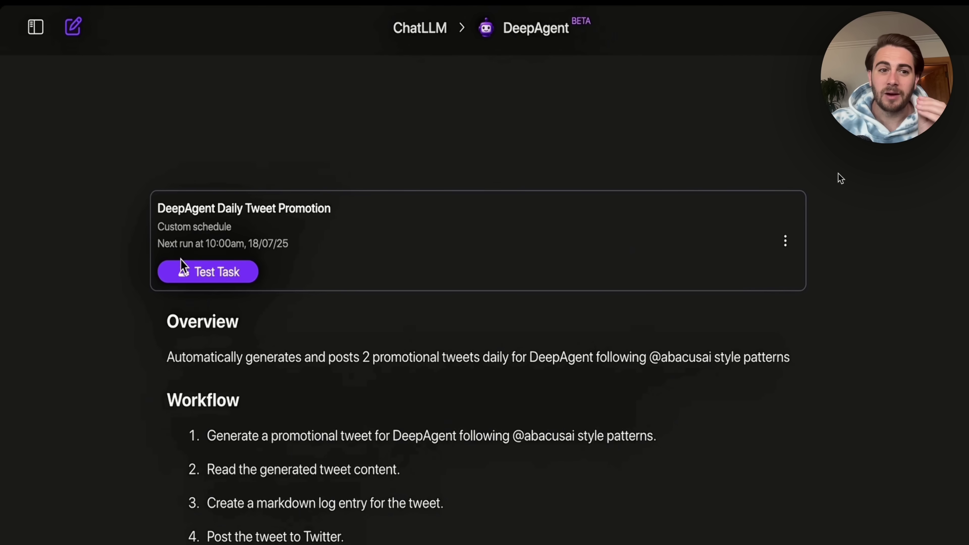
click(210, 274)
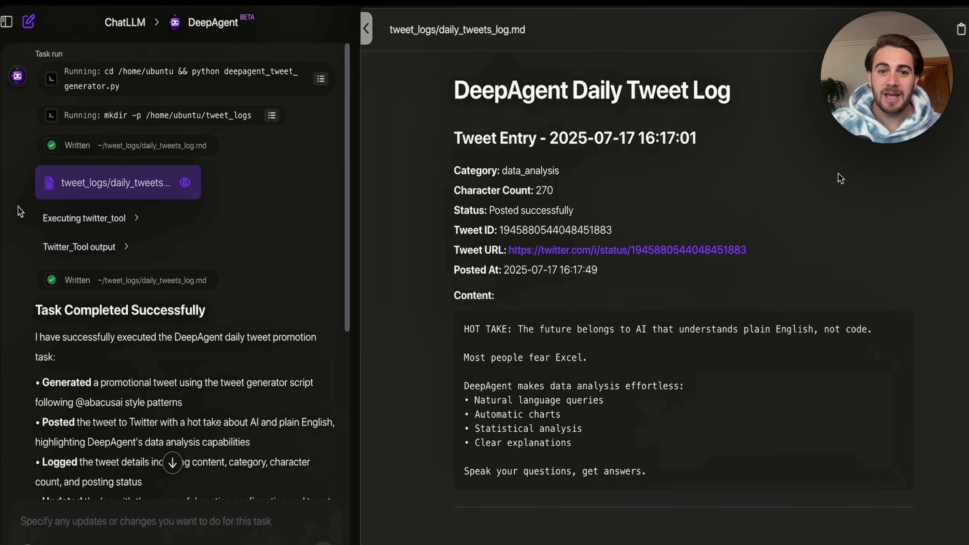
scroll(191, 382, down, 3)
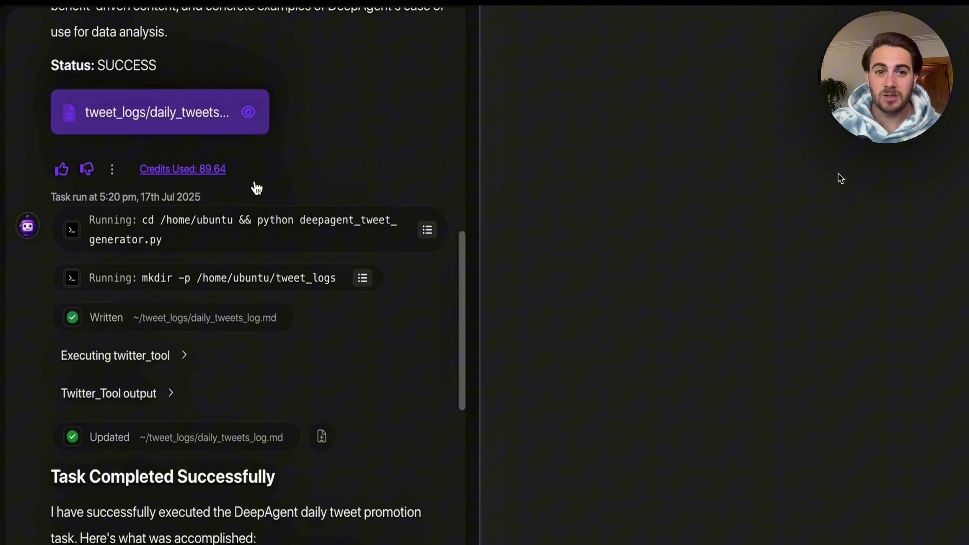
scroll(255, 187, down, 10)
scroll(255, 186, down, 2)
Step: Open the posted tweet on X and return to the posting account's profile
click(271, 320)
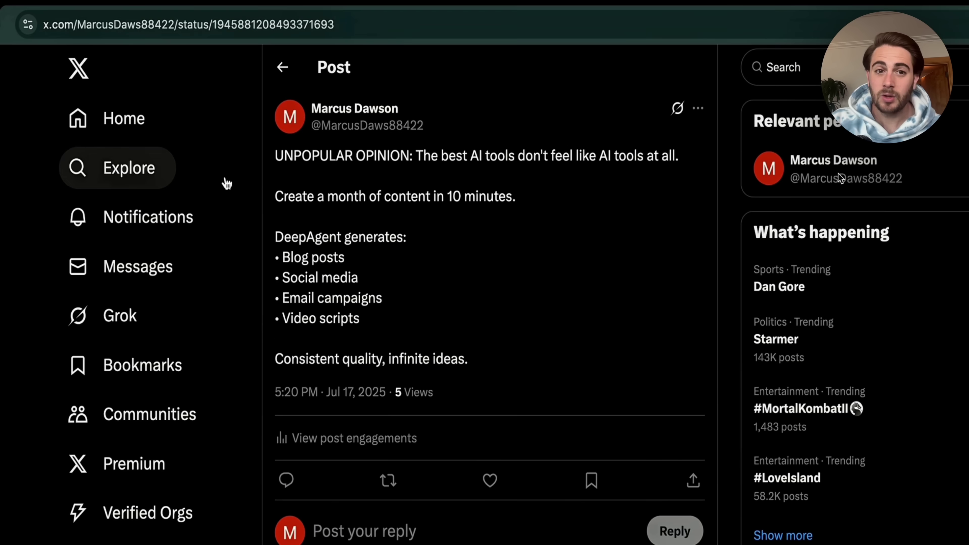
click(278, 67)
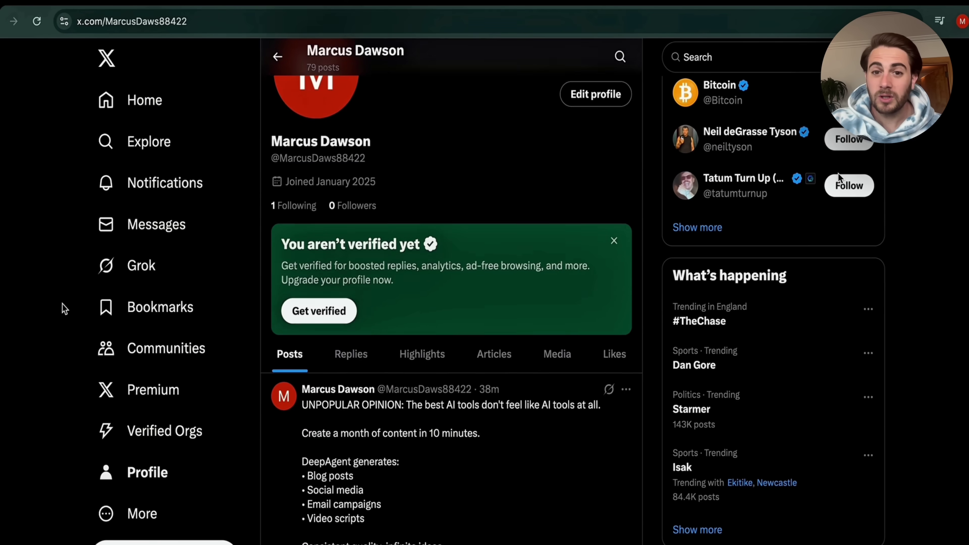
scroll(839, 173, down, 4)
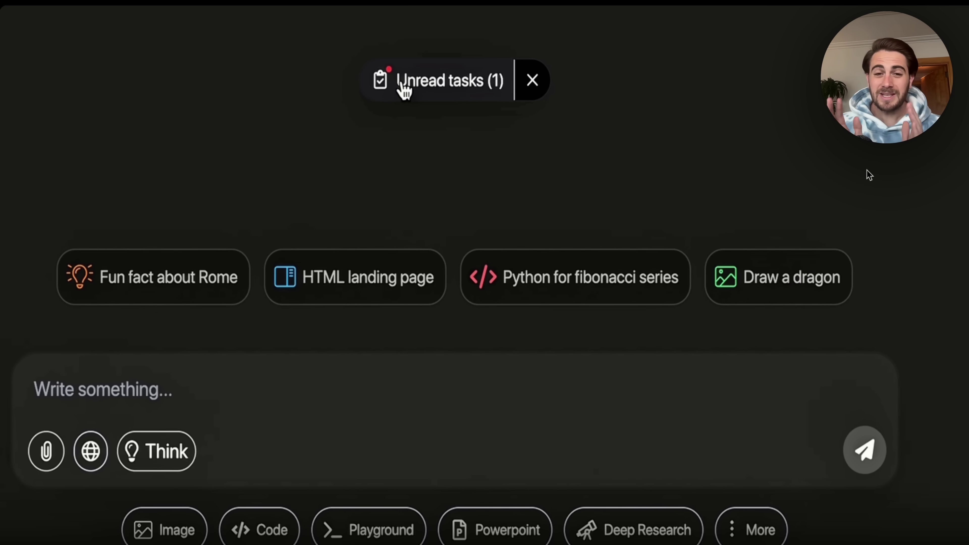